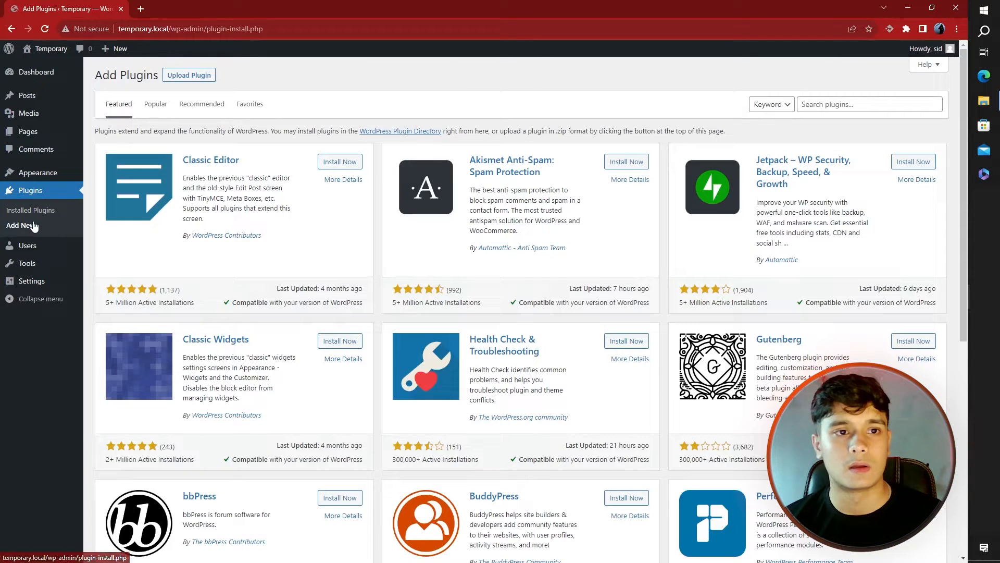
Search for 'User Registration', then install and activate the WPEverest plugin
click(828, 102)
text(User Registration)
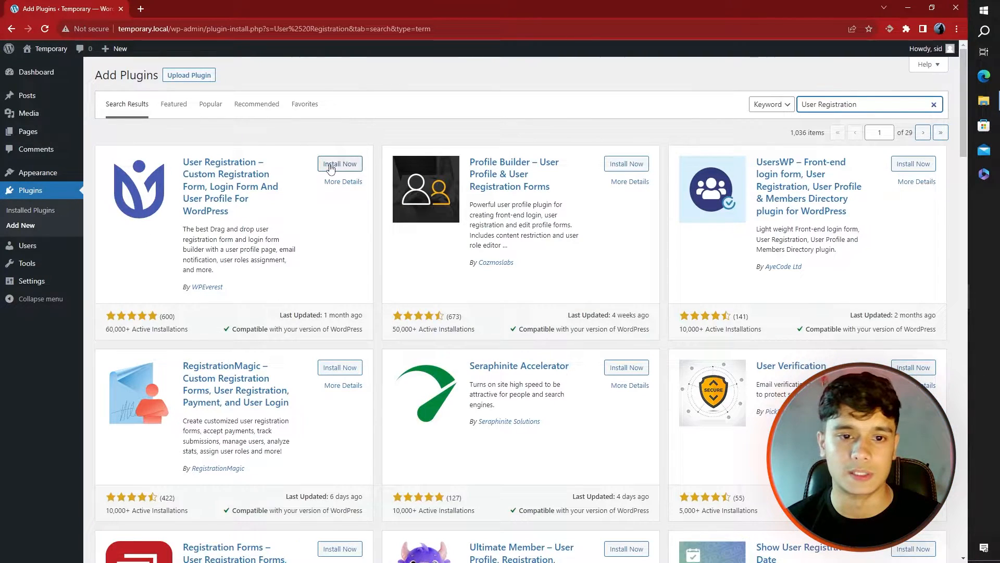
click(334, 163)
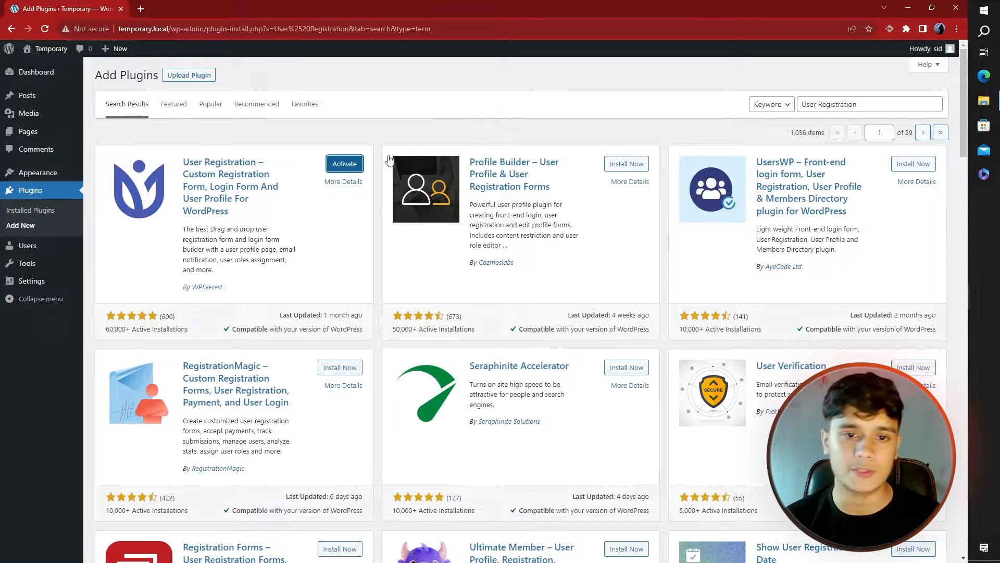
click(344, 164)
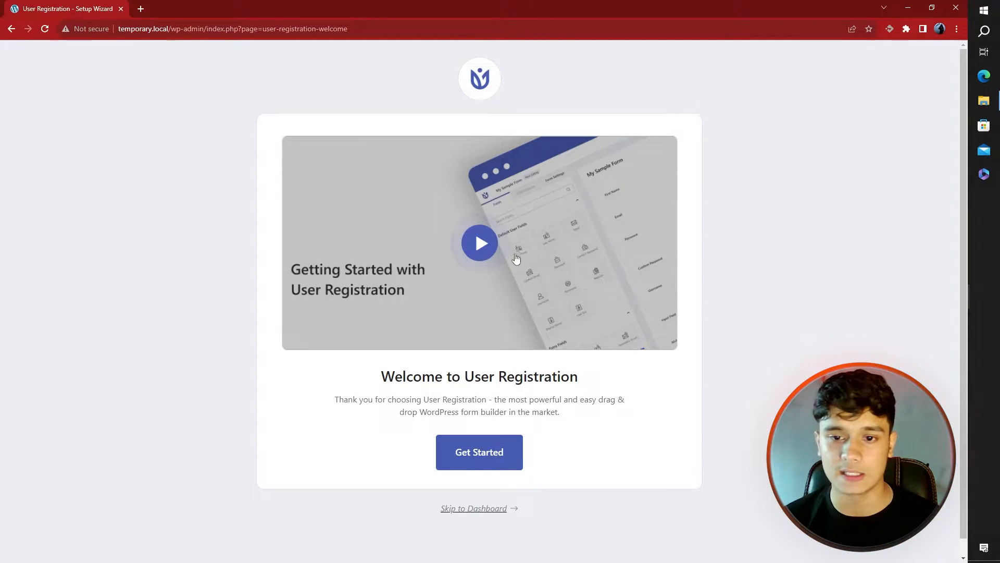
Play the intro video, start the setup wizard, and decline sharing plugin data
click(479, 243)
click(655, 249)
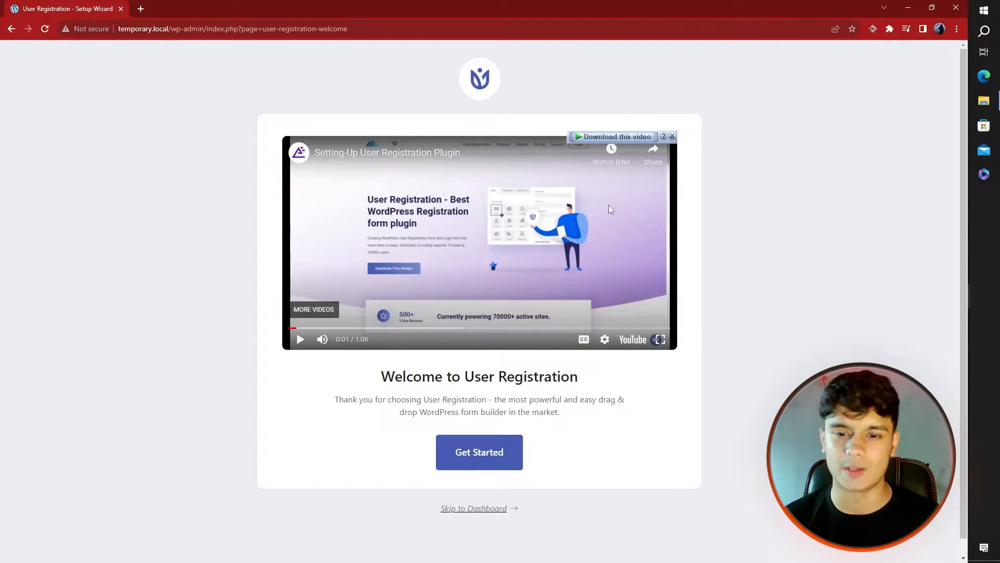
click(512, 449)
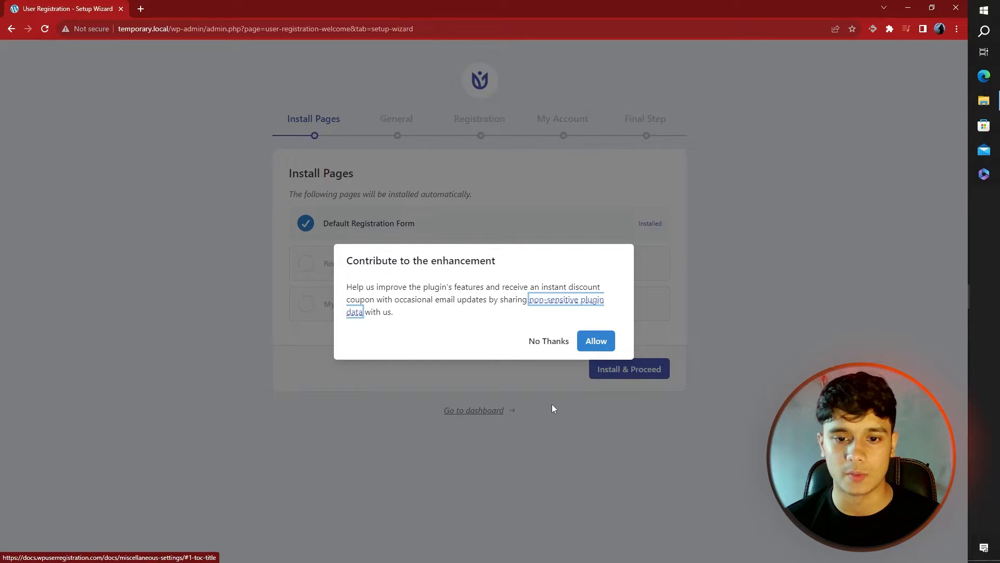
click(450, 300)
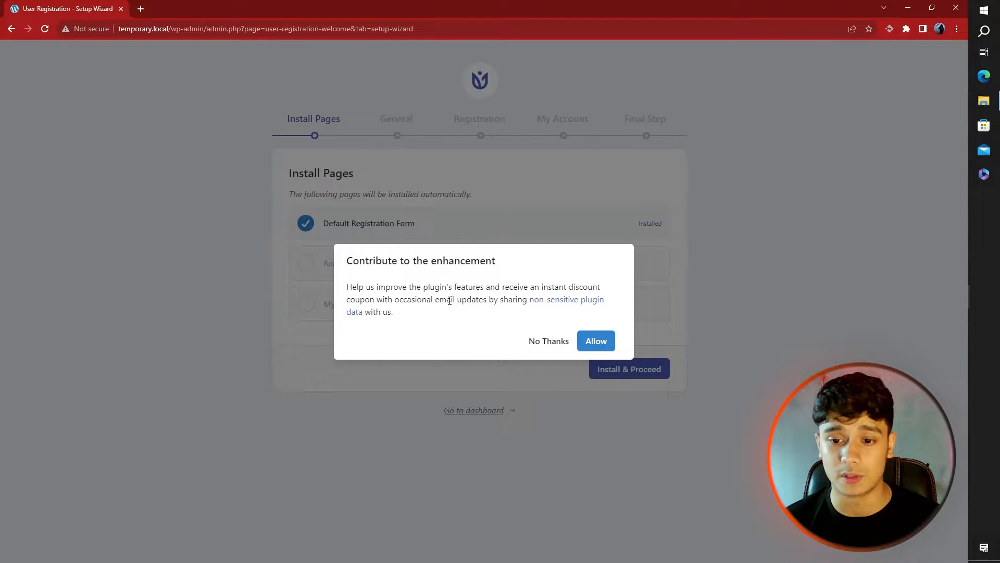
click(553, 341)
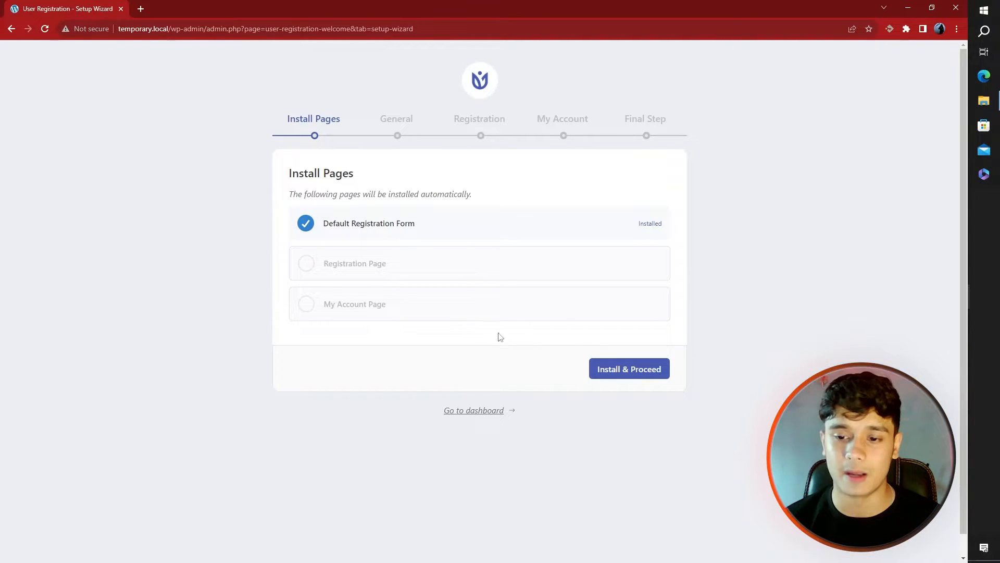
Install the registration and account pages and pick 'Auto approval and auto login', leaving dashboard roles unchanged
click(654, 369)
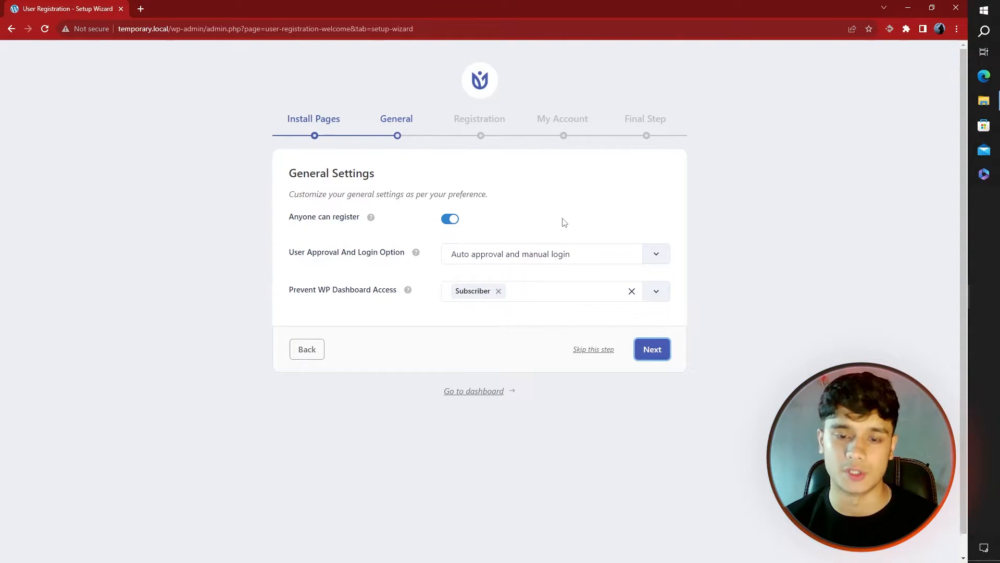
click(656, 256)
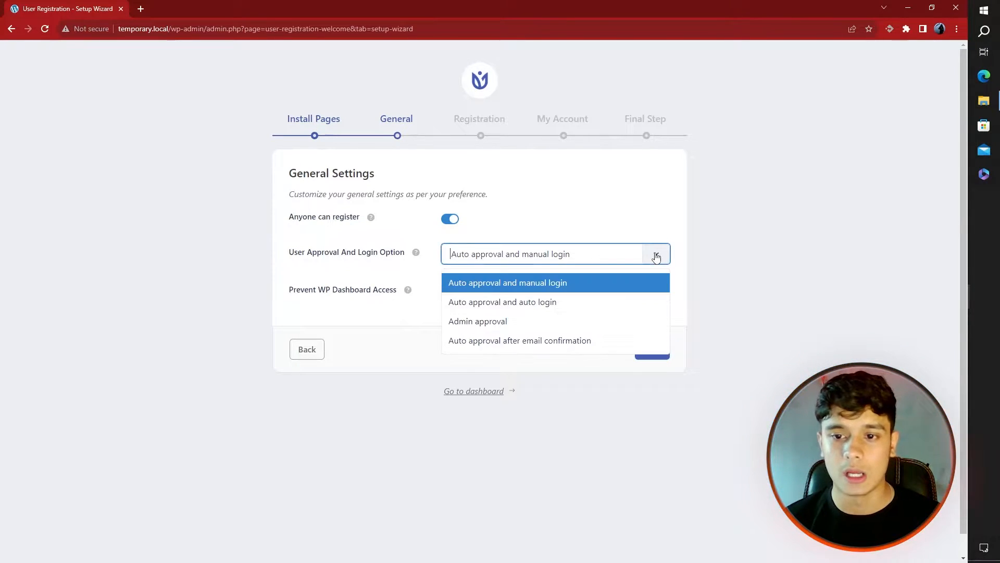
click(594, 305)
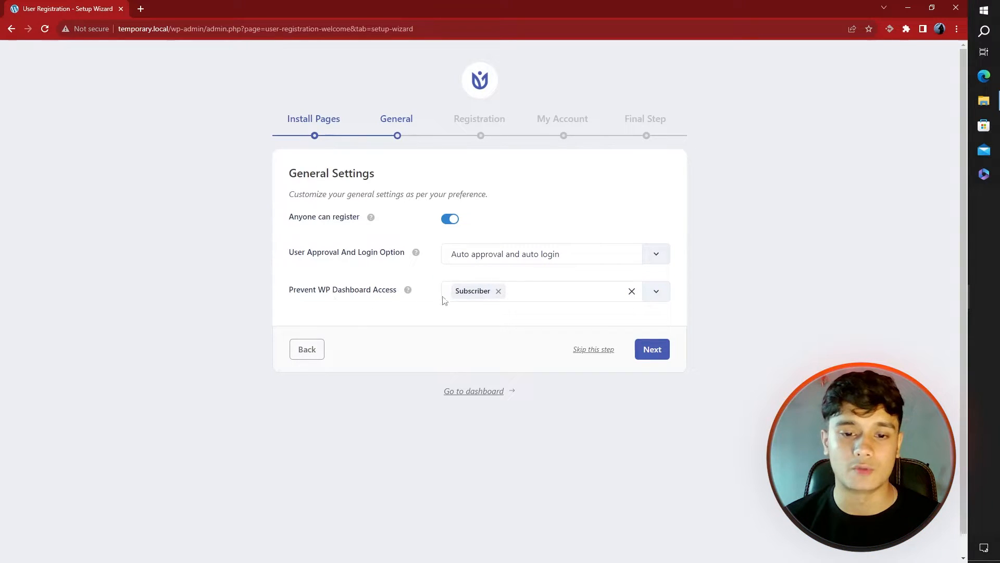
click(528, 297)
click(385, 327)
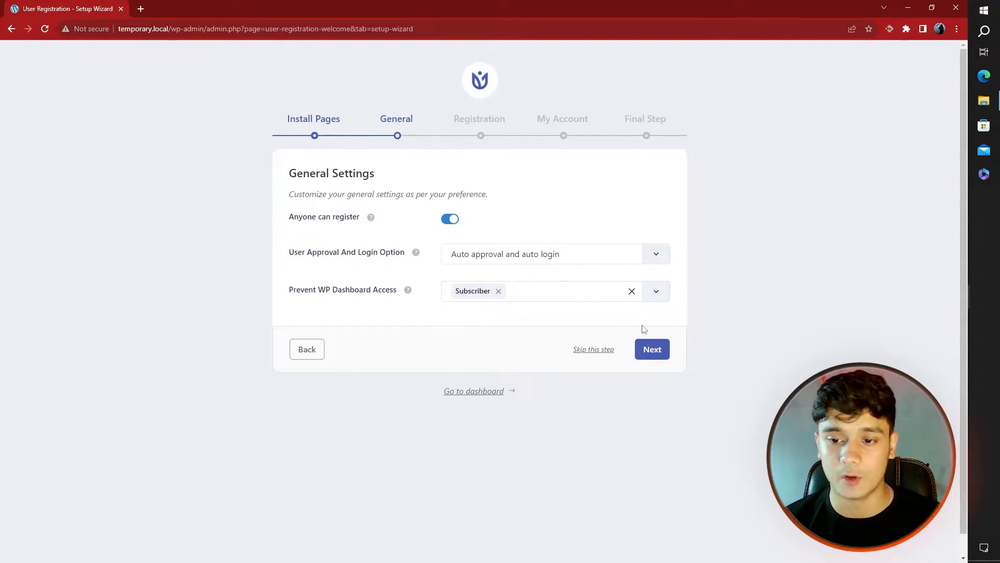
click(652, 349)
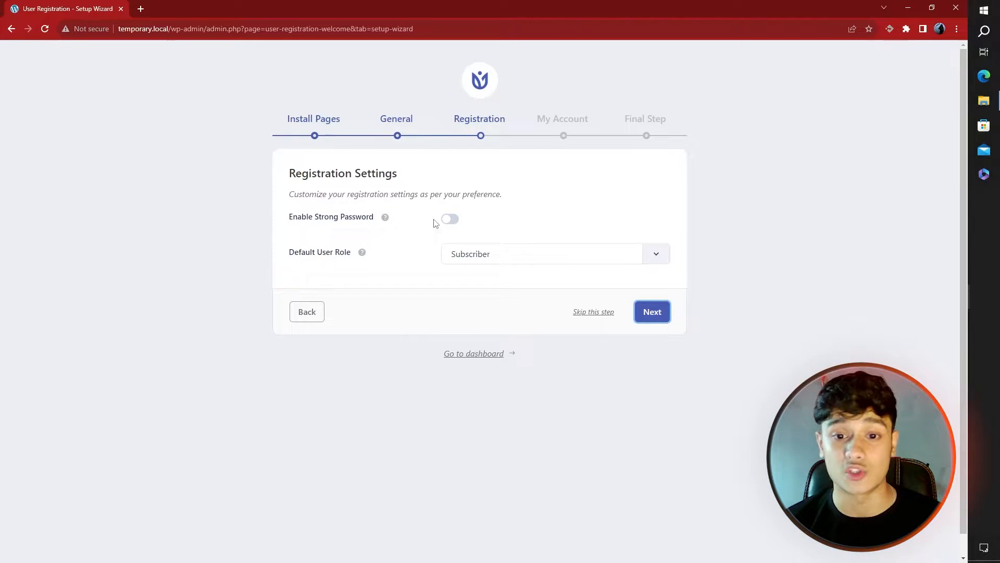
Enable strong passwords with Weak as minimum strength and keep Subscriber as default role
click(450, 219)
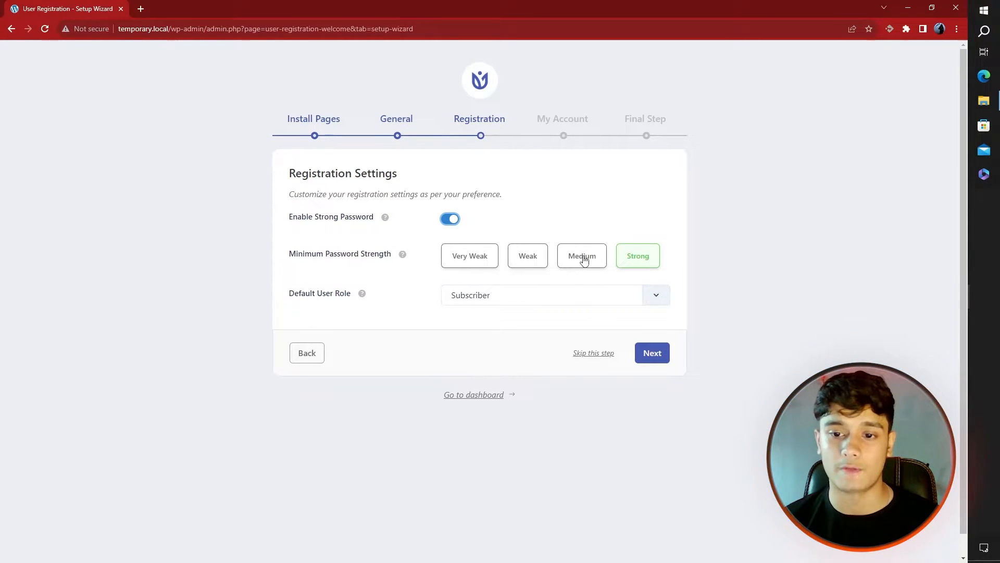
click(540, 260)
click(623, 263)
click(541, 259)
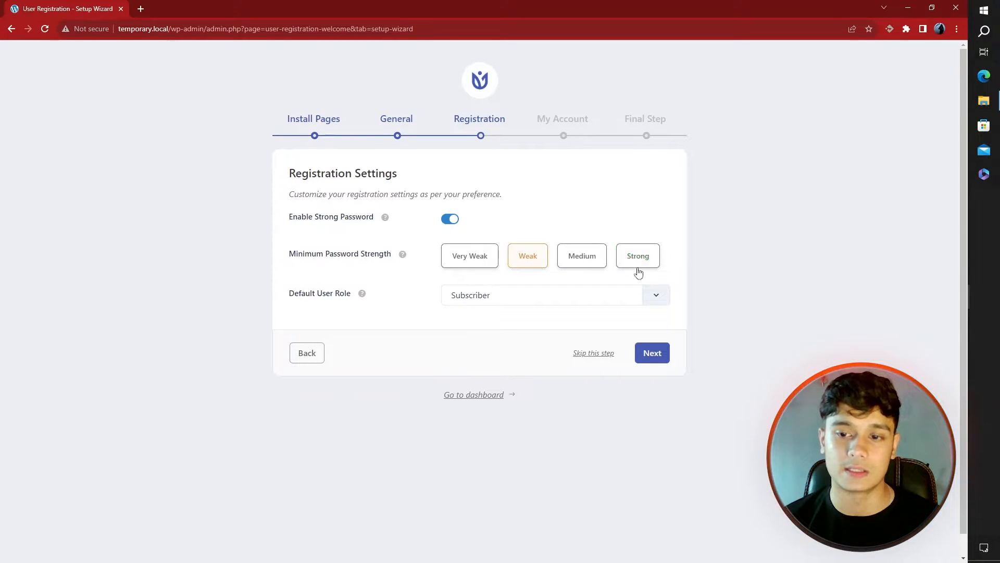
click(527, 299)
click(421, 292)
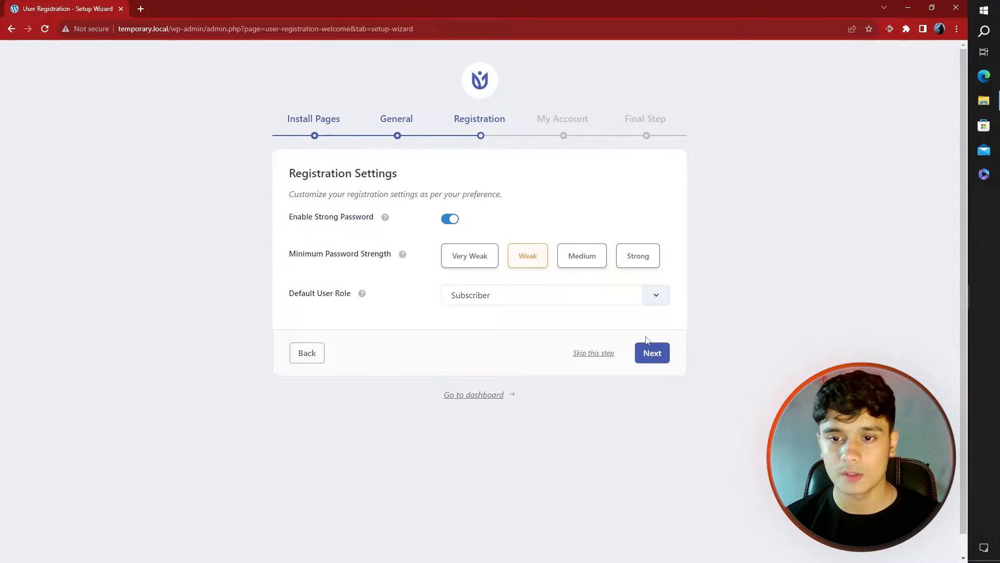
click(648, 353)
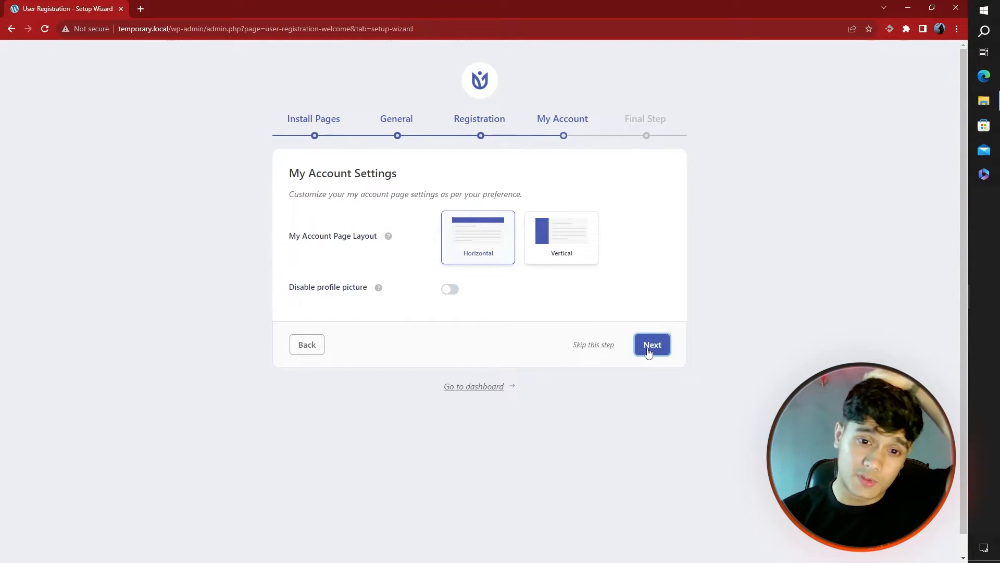
Choose the Vertical account layout, finish the wizard, and start a new registration form
click(555, 254)
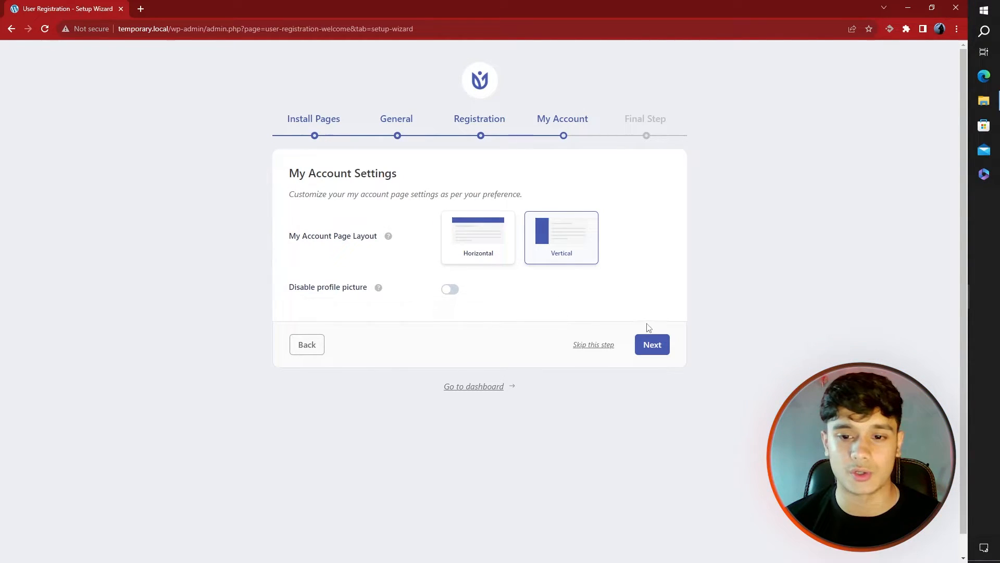
click(653, 346)
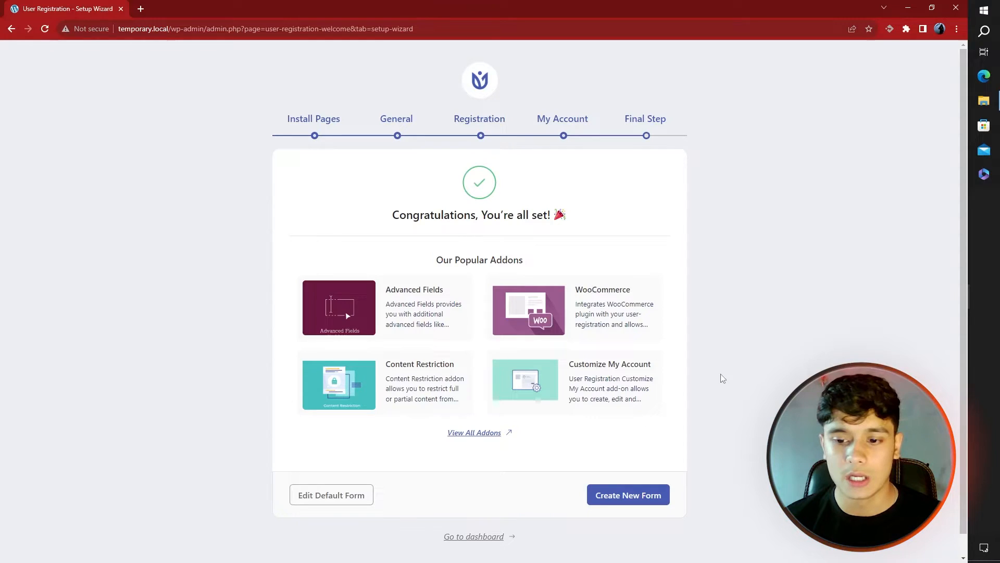
scroll(744, 398, down, 1)
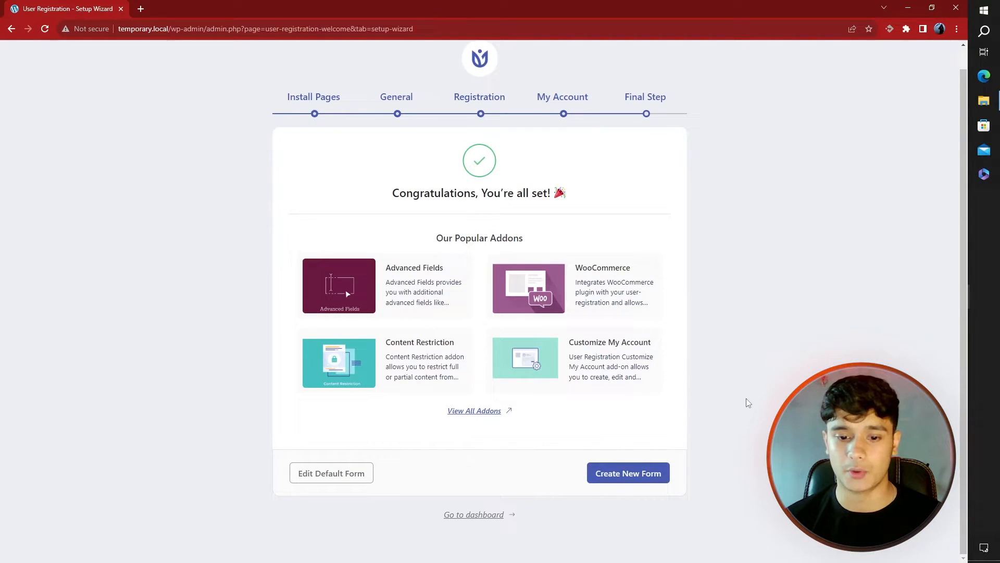
click(641, 471)
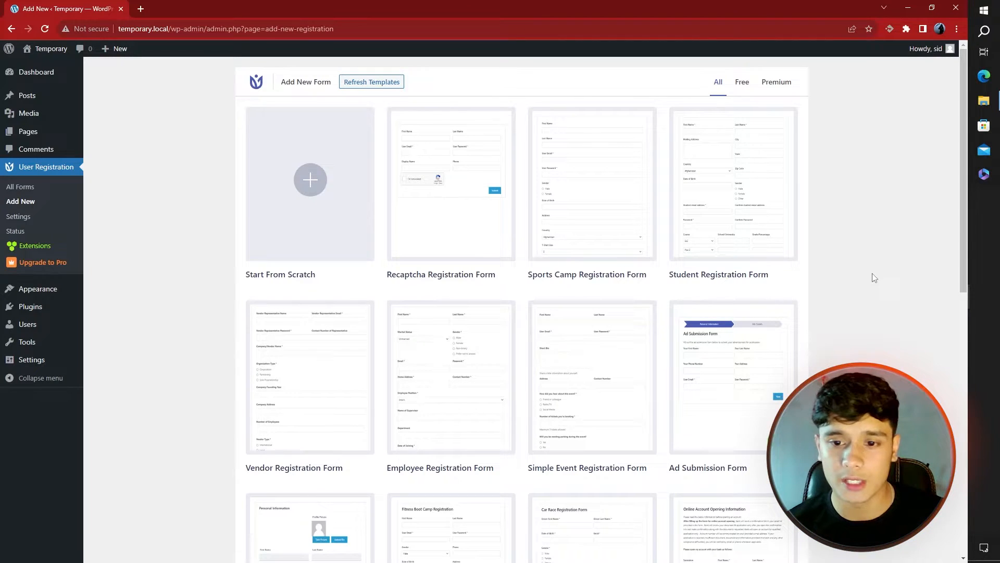
Start a blank form from scratch named 'Registration form', correcting the misspelled name
scroll(843, 269, down, 1)
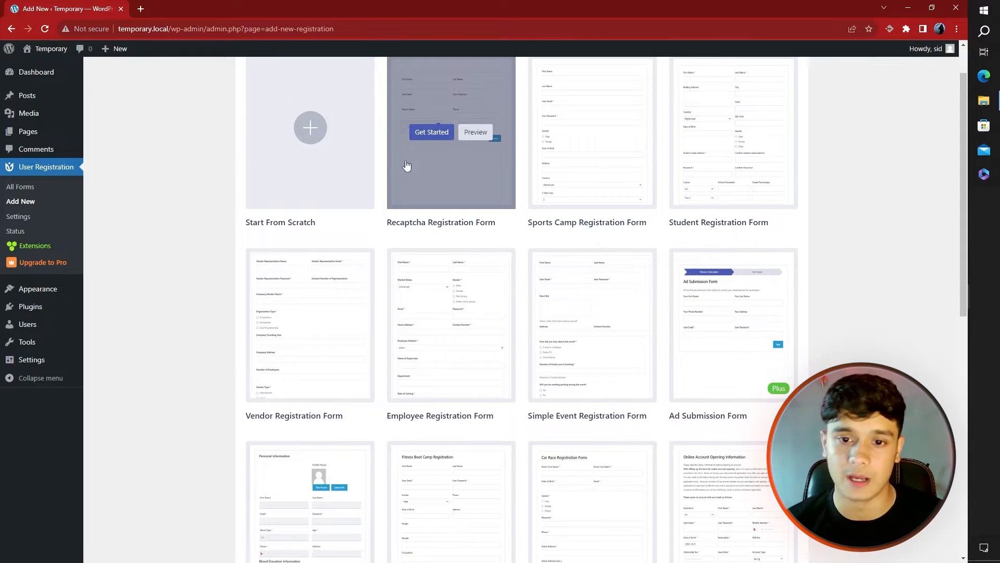
scroll(868, 279, up, 1)
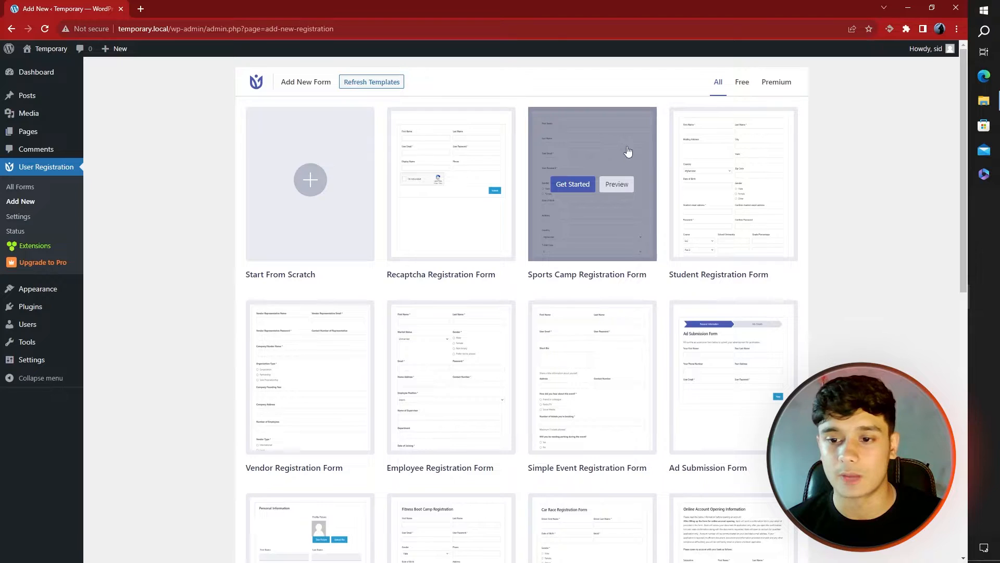
scroll(852, 295, down, 4)
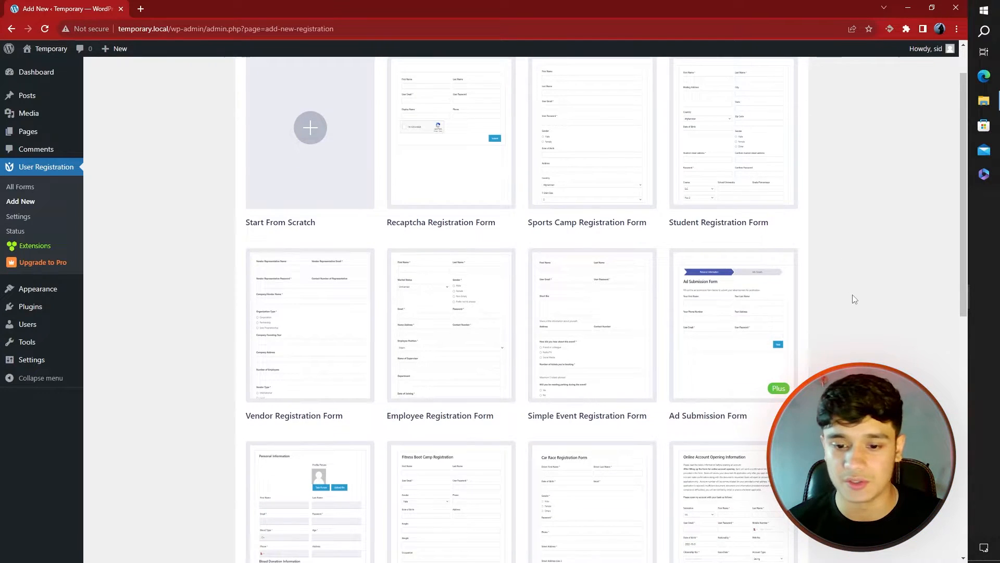
scroll(852, 295, down, 8)
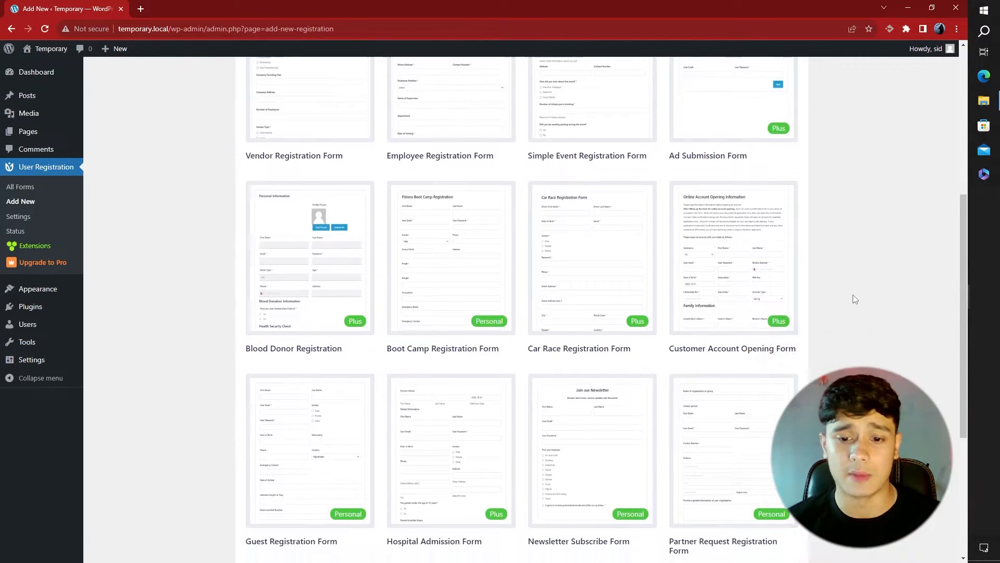
scroll(855, 298, down, 3)
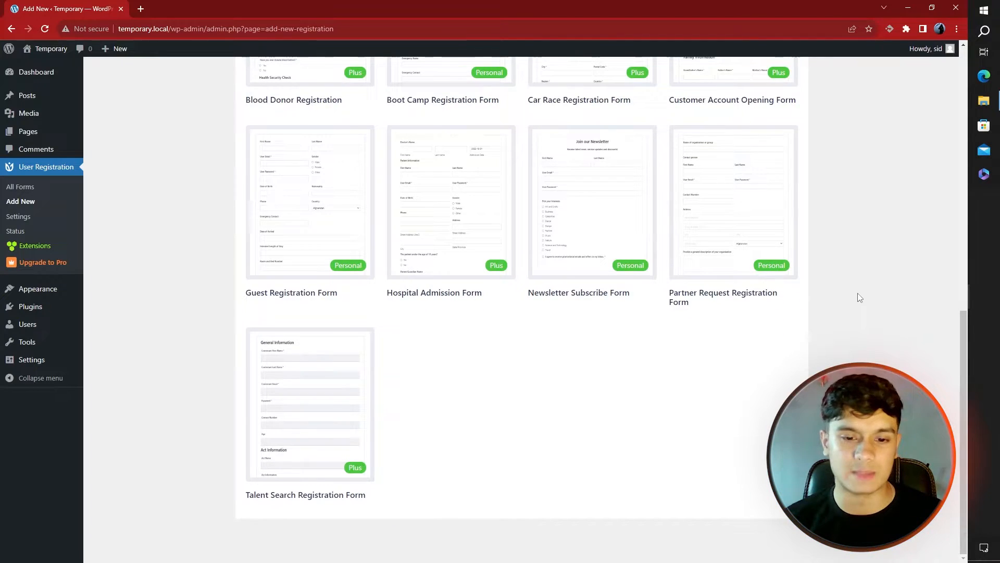
scroll(607, 386, up, 14)
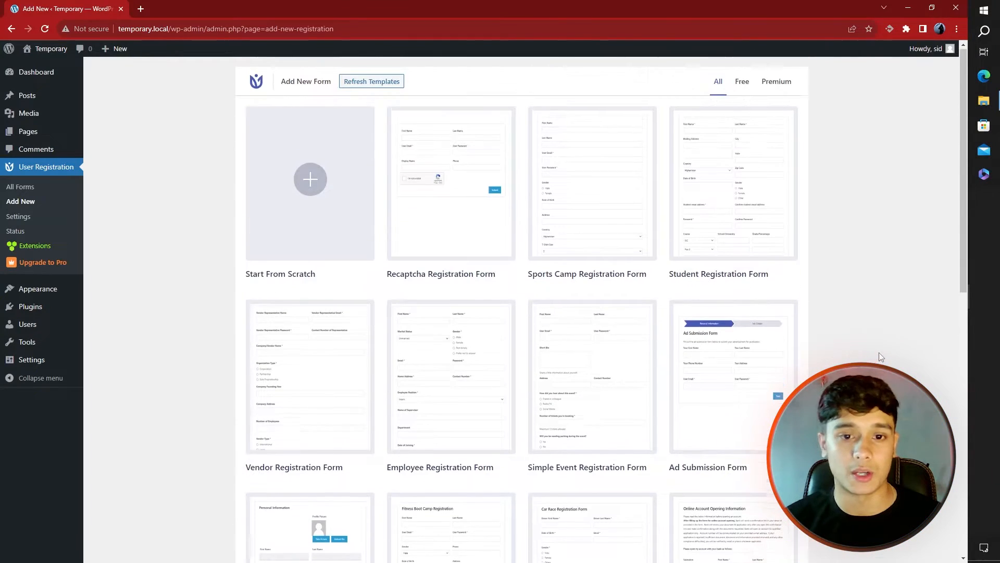
click(333, 193)
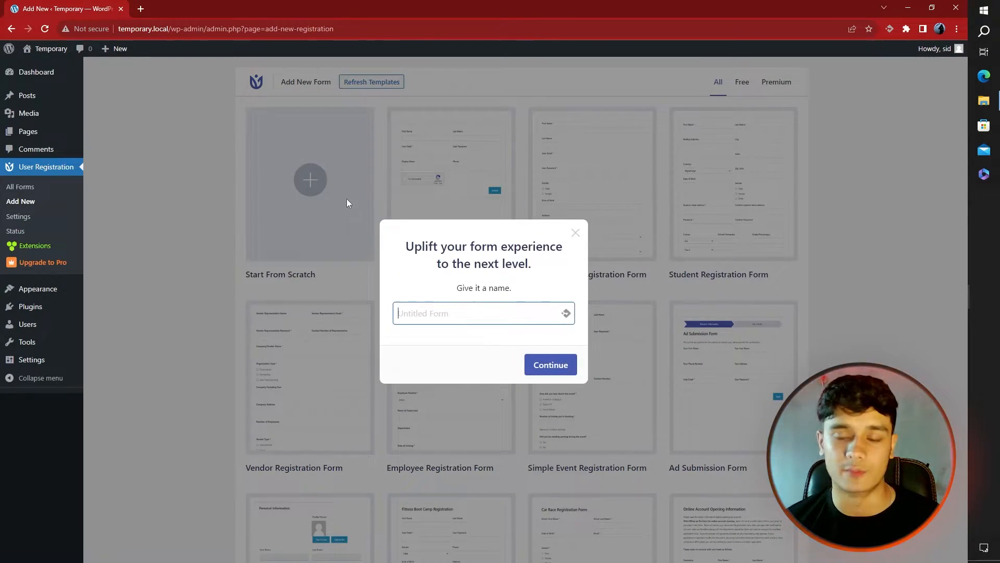
text(Registartion )
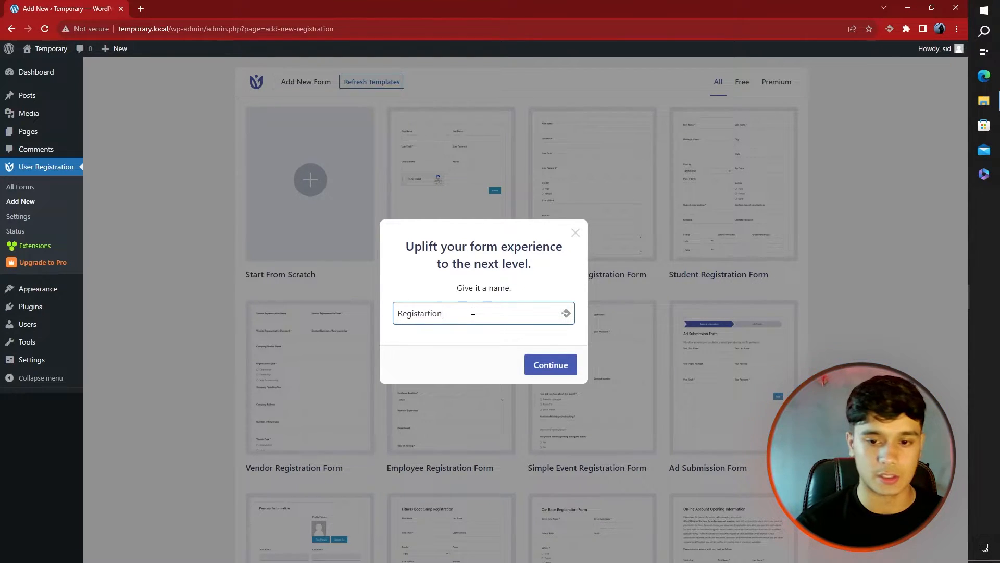
text(form)
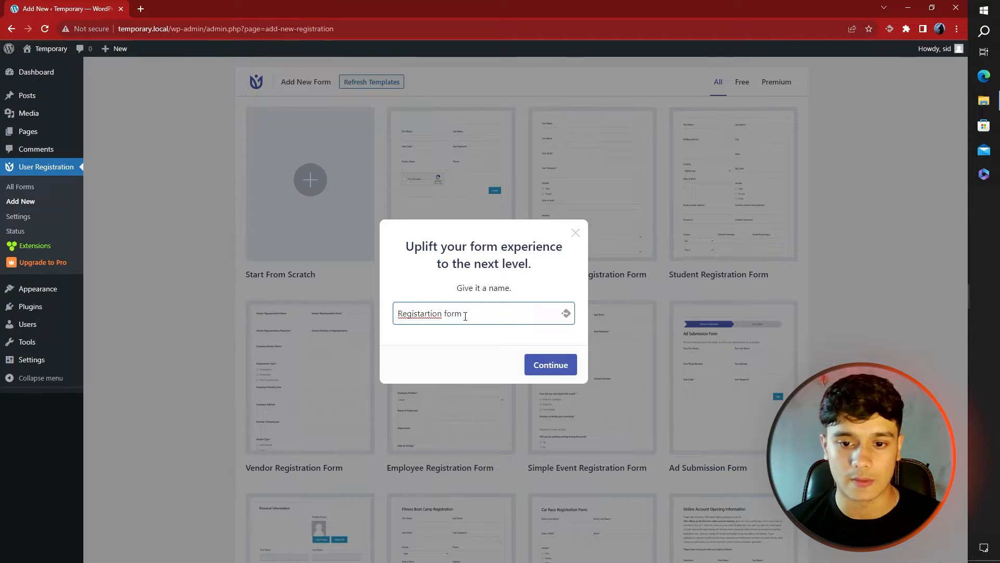
right_click(443, 317)
click(500, 142)
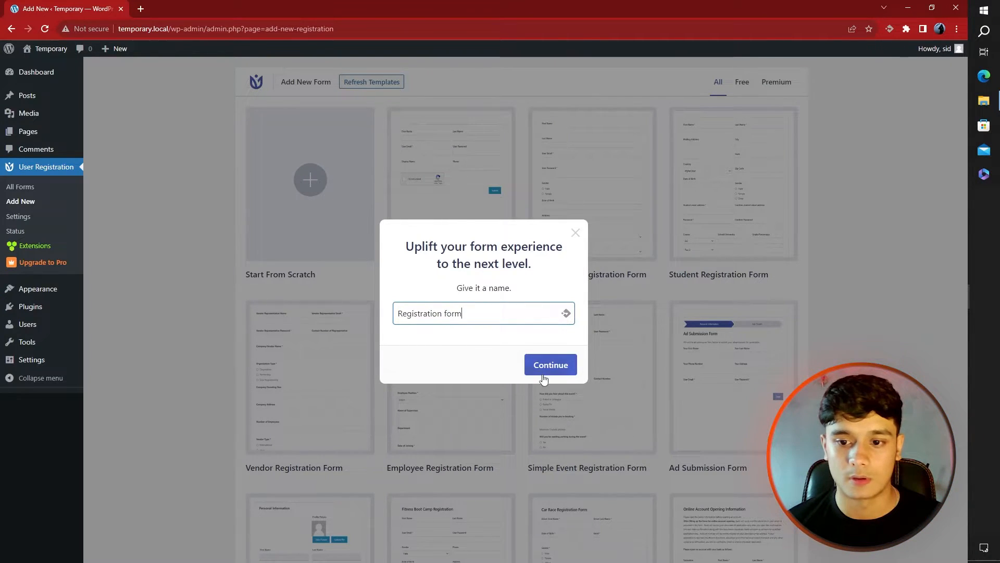
click(543, 369)
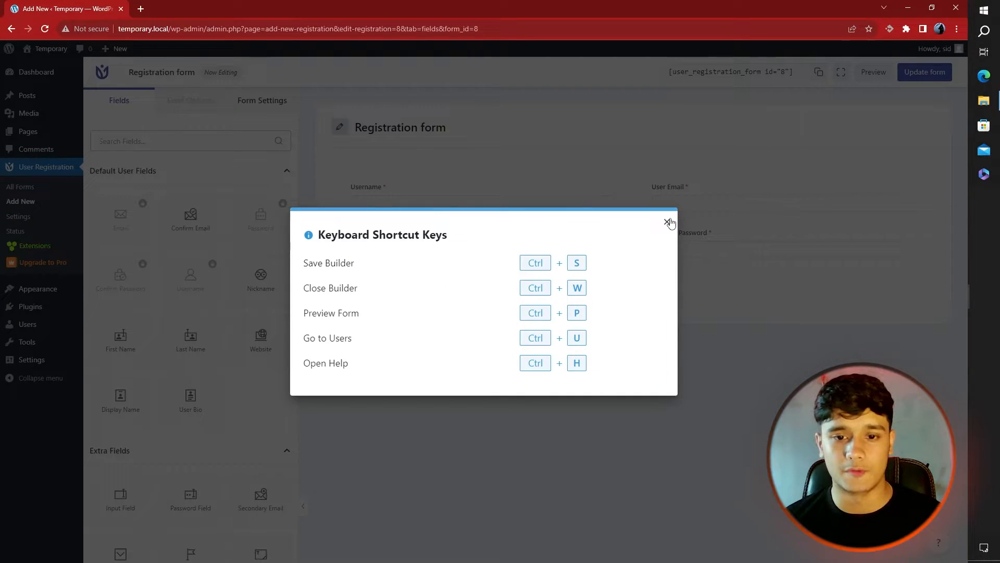
Add a Confirm Email field under User Email in the form builder
click(667, 222)
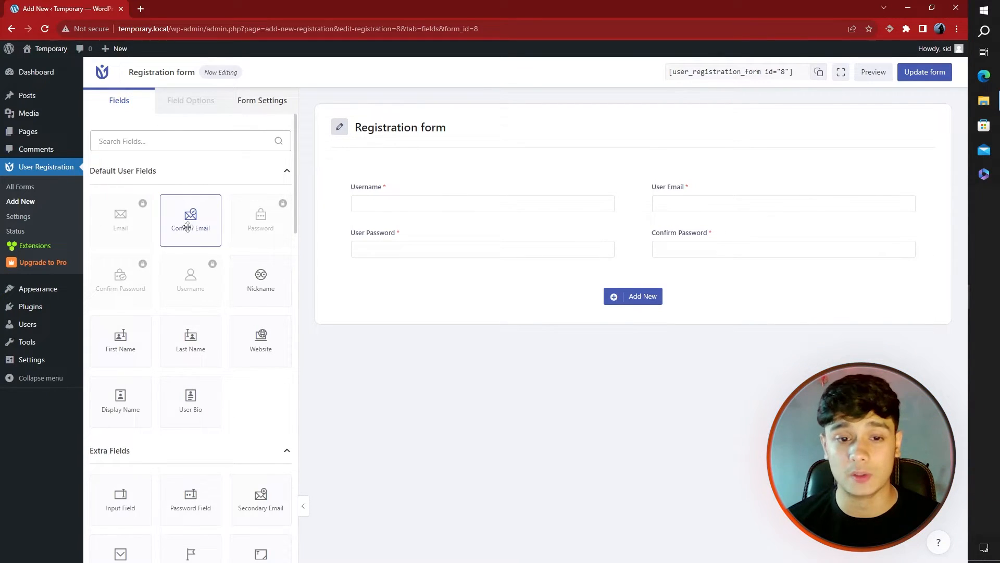
drag(190, 228, 707, 235)
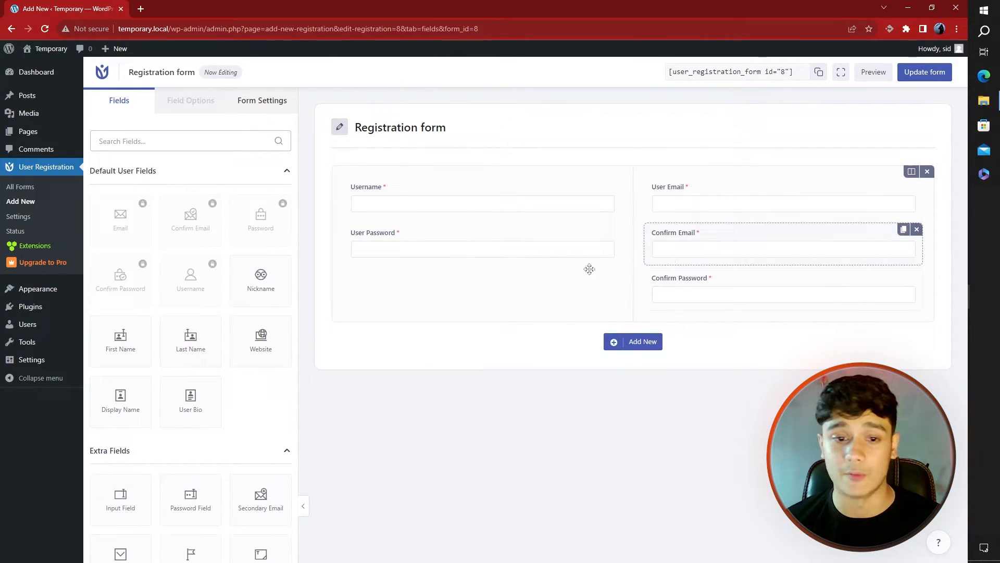
scroll(260, 382, down, 2)
scroll(227, 352, down, 1)
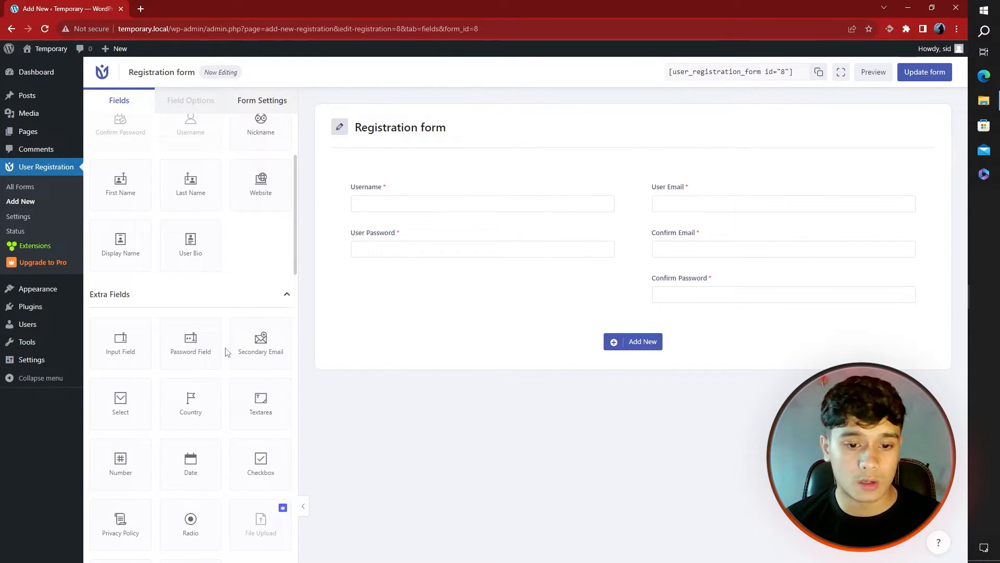
scroll(226, 352, down, 1)
drag(198, 346, 408, 274)
Delete the unwanted Checkbox field, add a Country field, and open its settings to make it required
scroll(228, 296, down, 1)
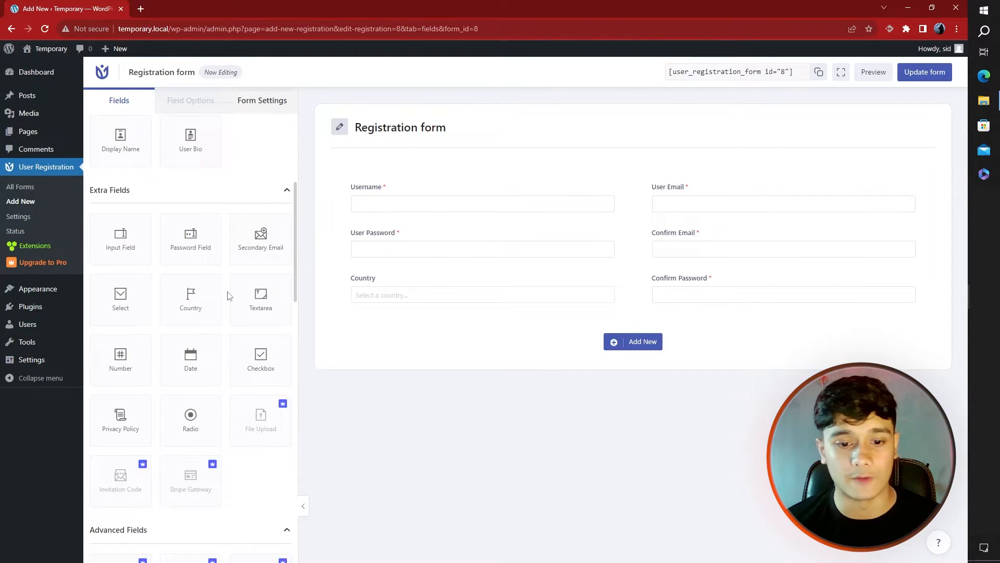
scroll(227, 296, down, 1)
drag(260, 304, 473, 327)
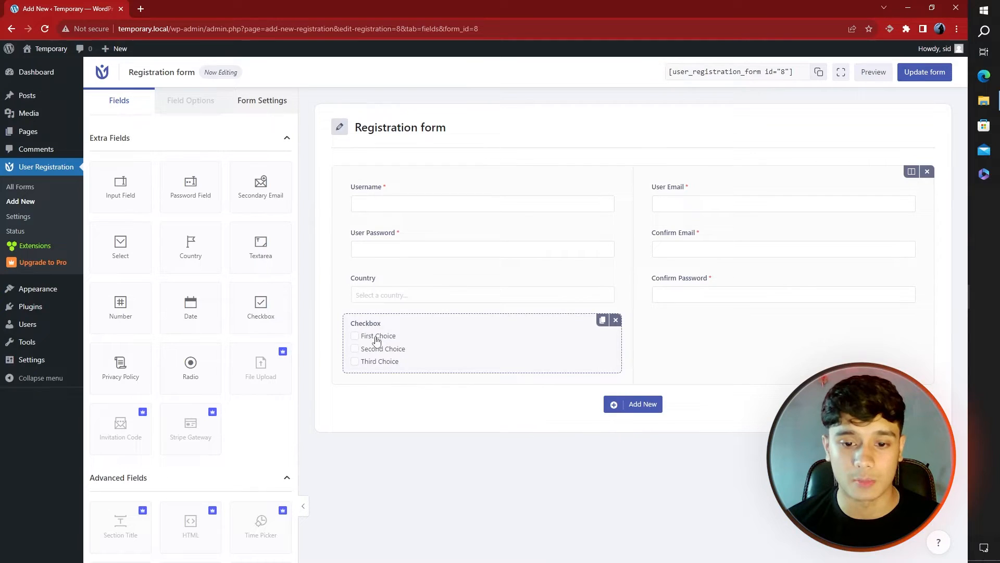
click(615, 319)
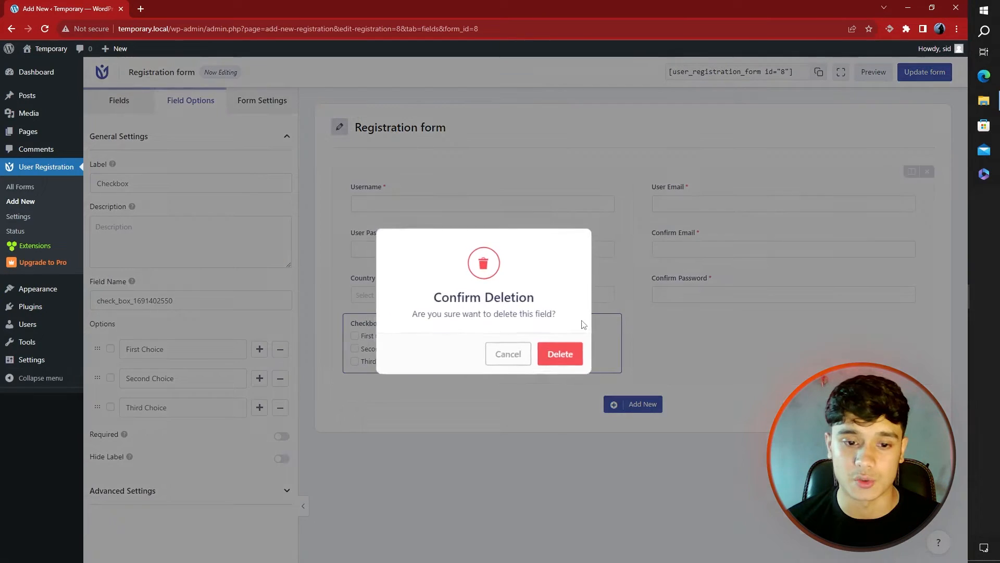
click(565, 356)
scroll(235, 333, down, 4)
drag(294, 234, 293, 336)
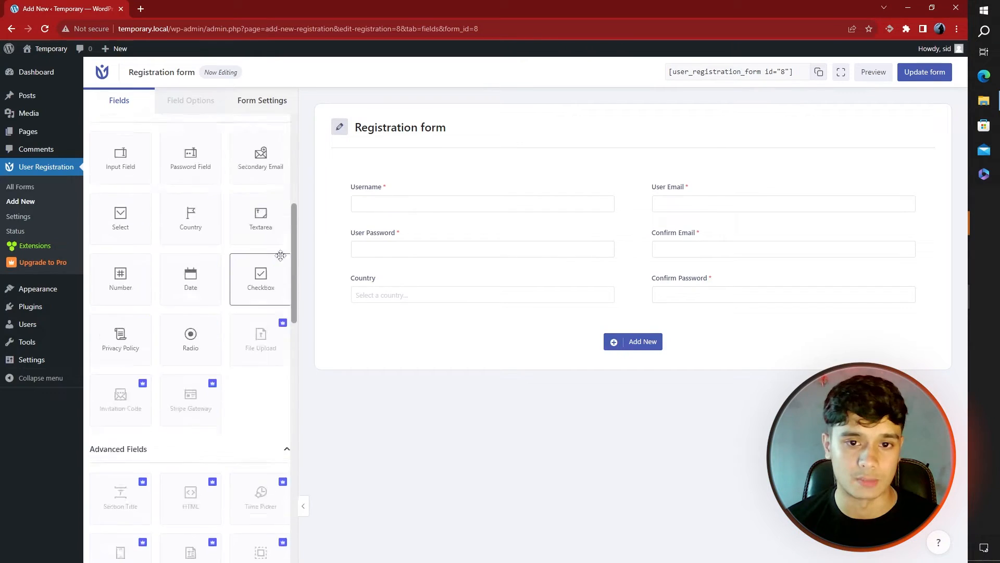
click(415, 284)
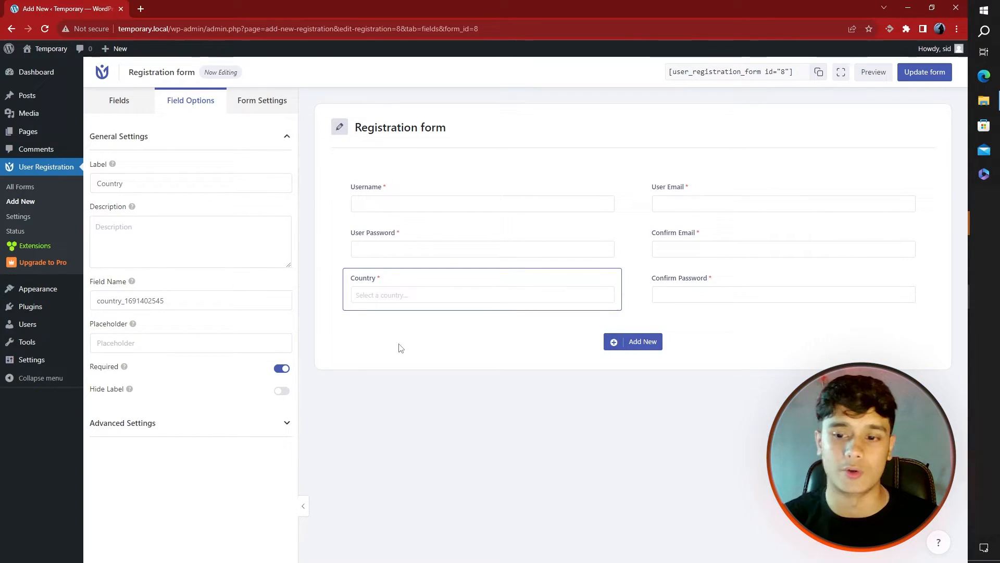
Keep auto approval and auto login in Form Settings, update the form, and copy its shortcode
click(263, 101)
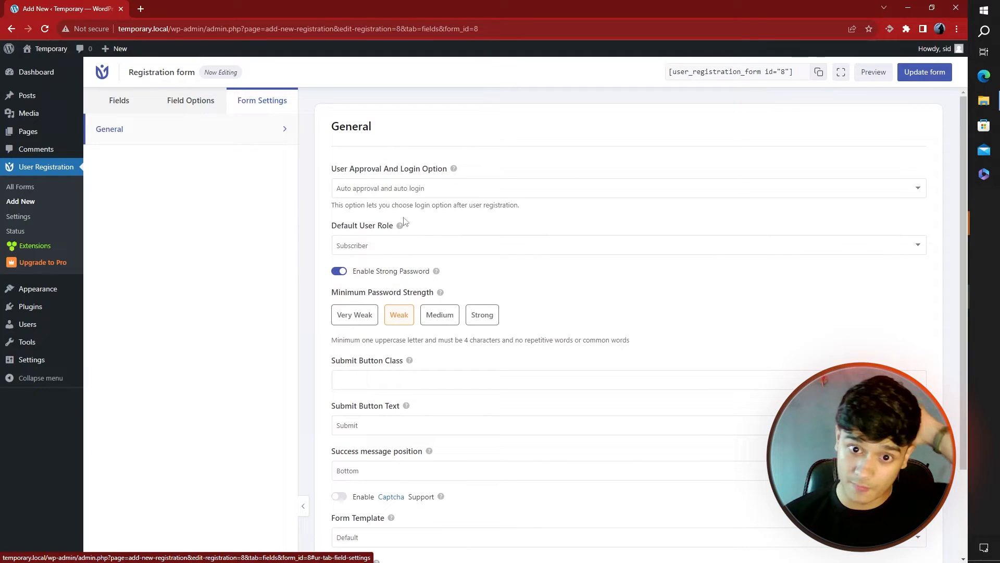
click(403, 195)
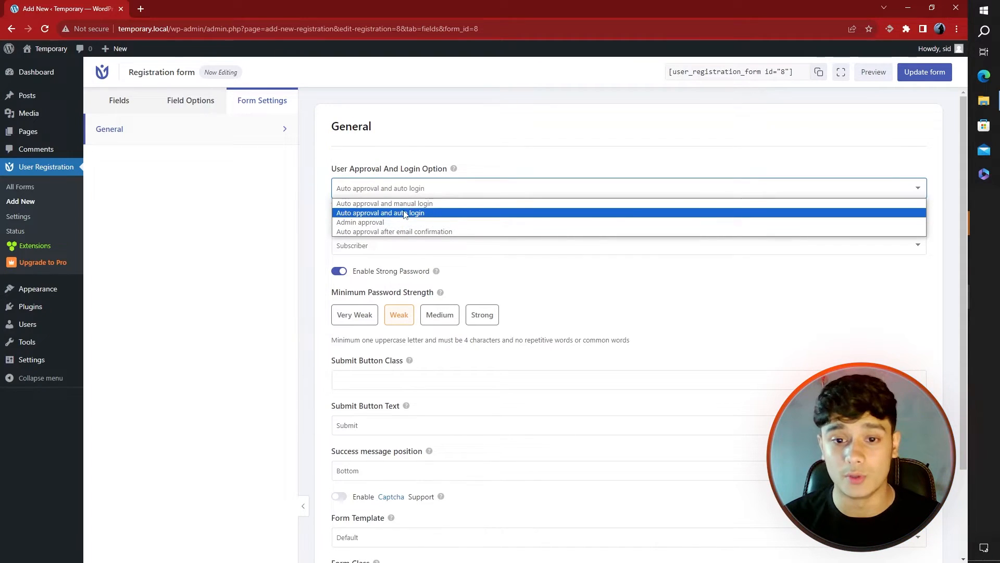
click(404, 213)
scroll(322, 305, down, 3)
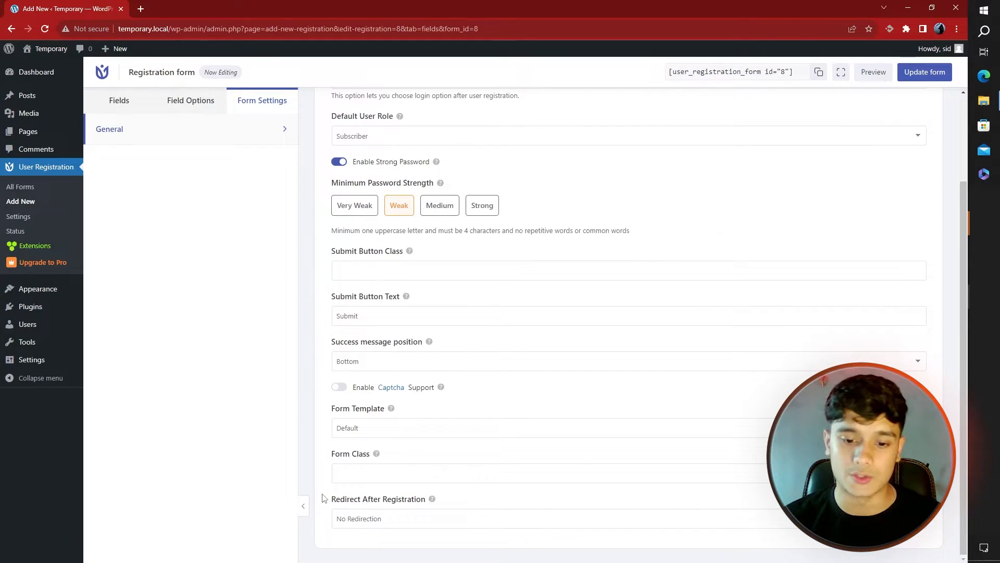
click(375, 515)
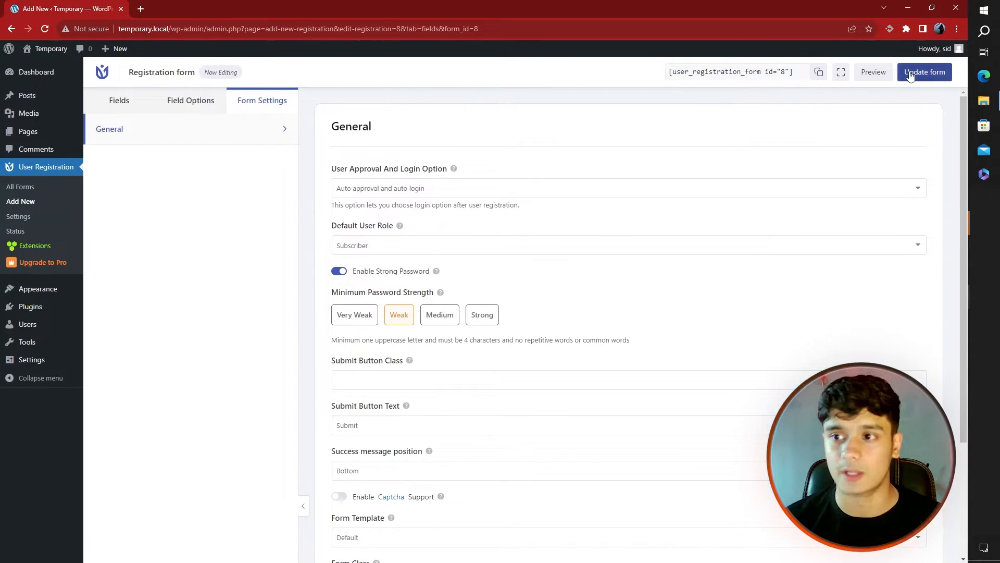
click(910, 74)
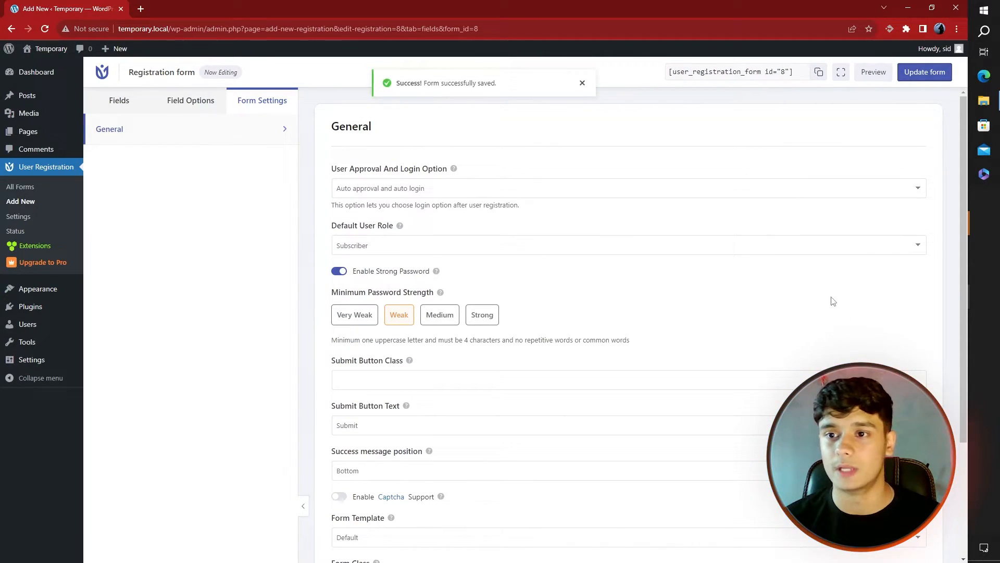
click(821, 74)
click(49, 134)
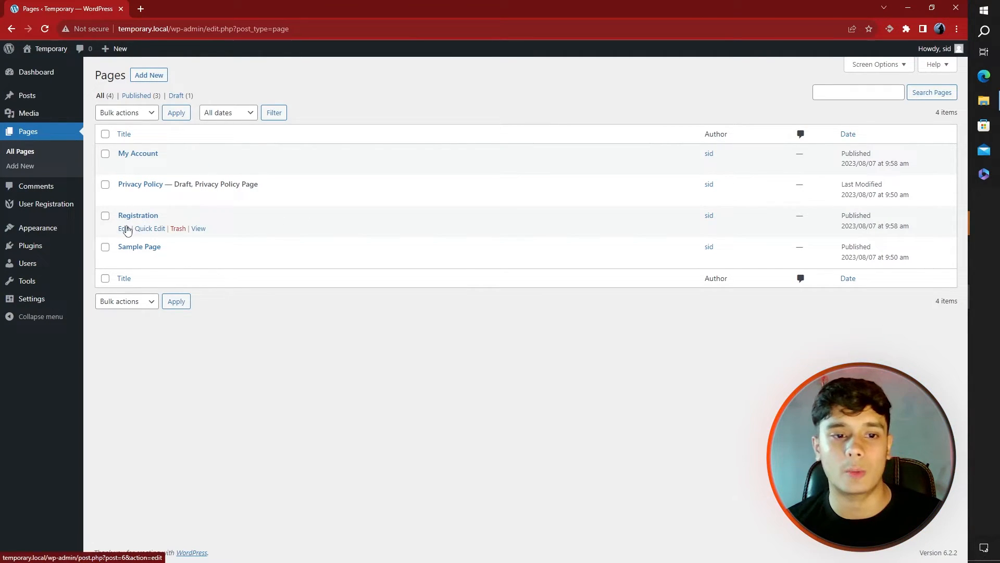
Replace the Registration page's shortcode with [user_registration_form id="8"] and update the page
click(127, 229)
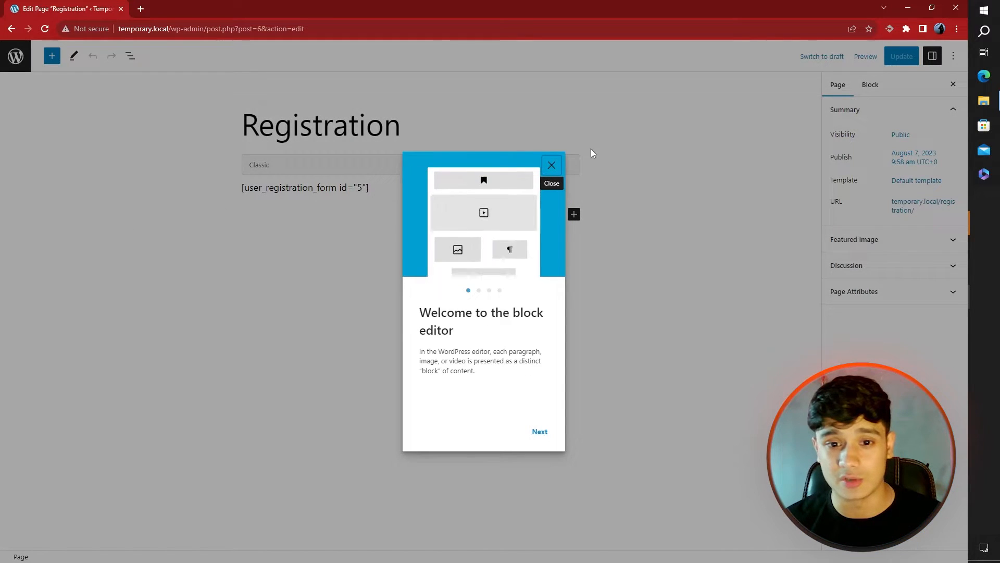
click(552, 165)
click(401, 188)
drag(401, 188, 168, 196)
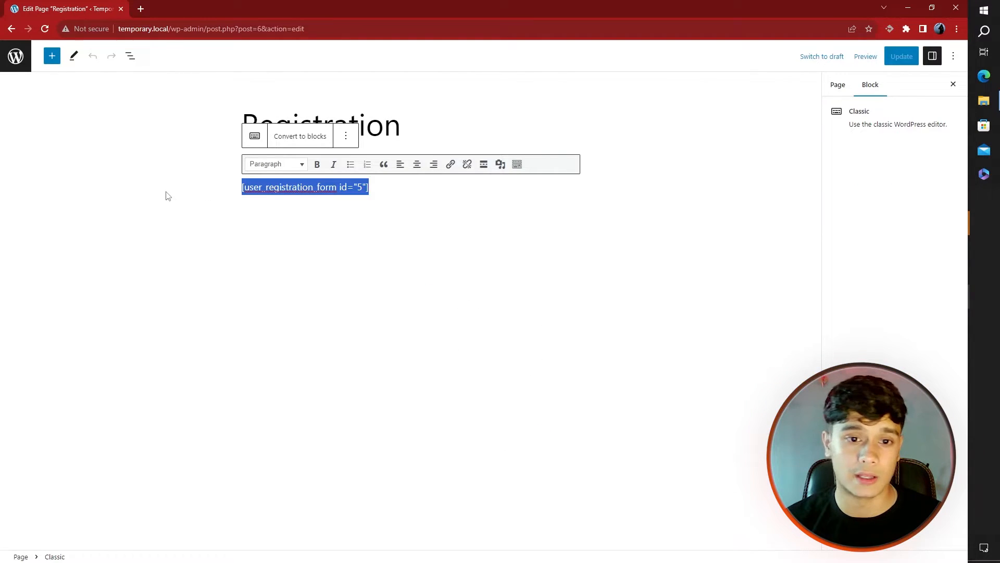
key(ctrl+v)
click(430, 240)
click(904, 58)
Preview the Registration page in a new tab
click(864, 57)
click(798, 151)
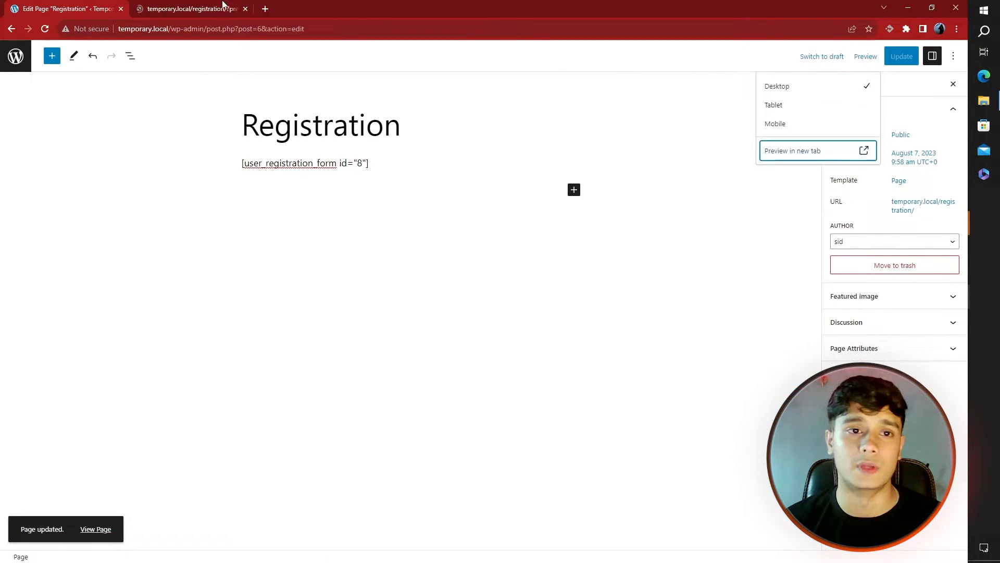
click(222, 6)
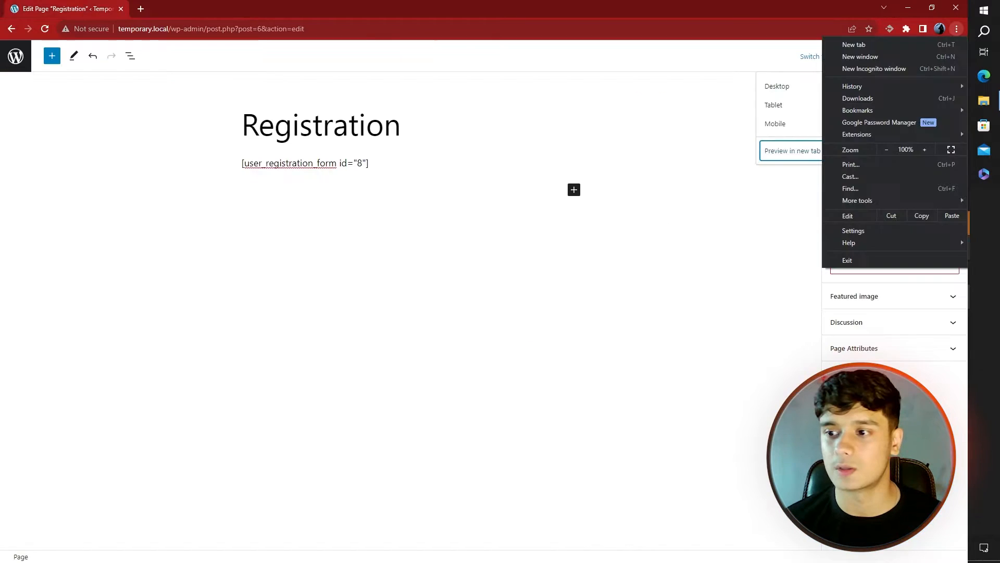
In a maximised incognito window, check that My Account shows a login form, then open Registration
click(874, 67)
mouse_move(984, 296)
click(929, 351)
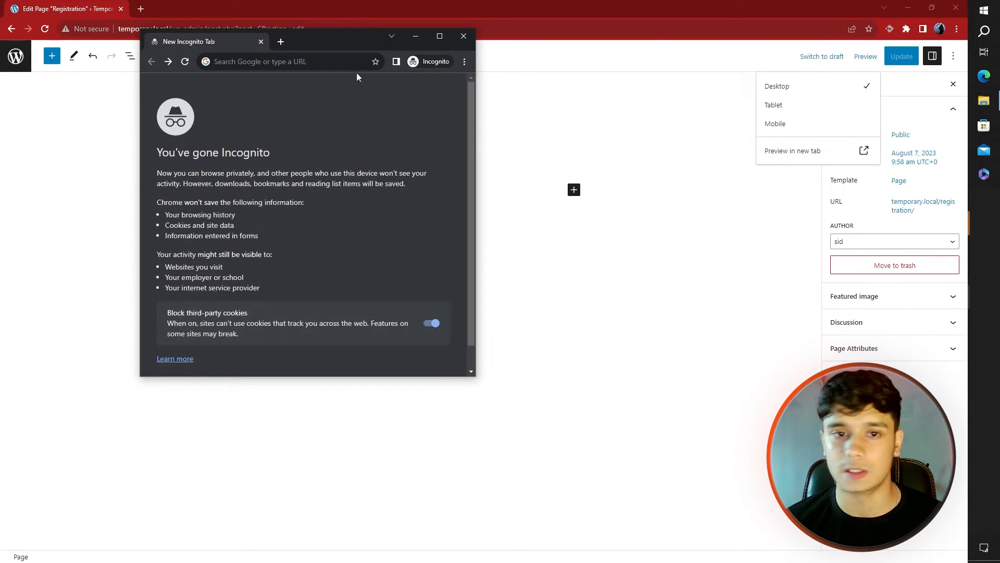
double_click(307, 45)
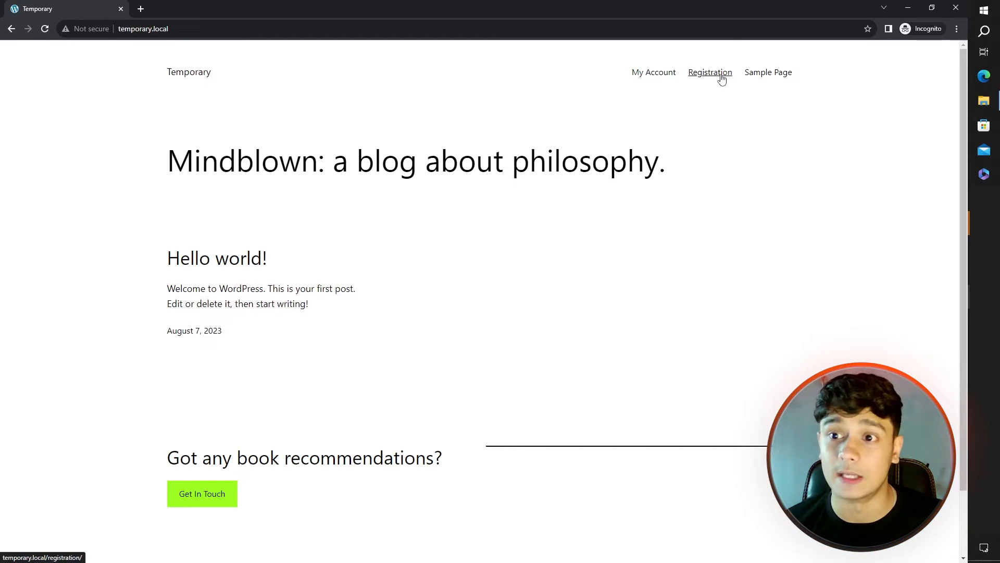
click(662, 76)
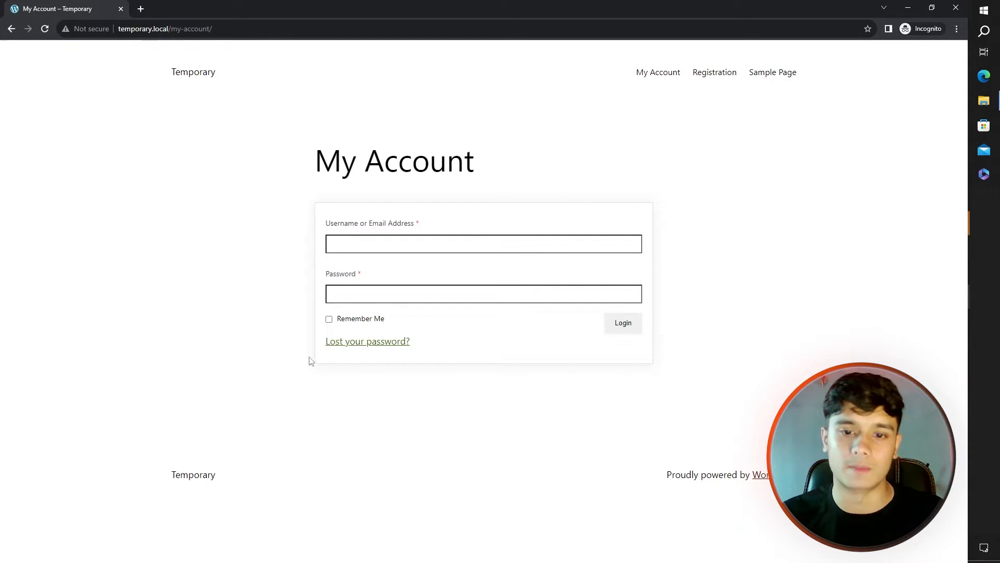
click(708, 76)
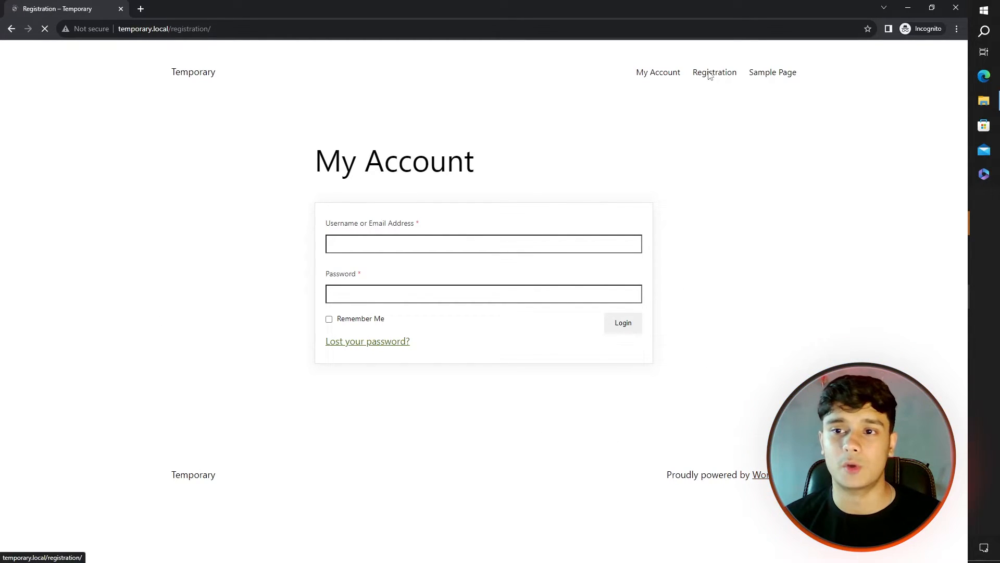
Register a test user with country Antigua and Barbuda, resubmitting with a different username
click(340, 250)
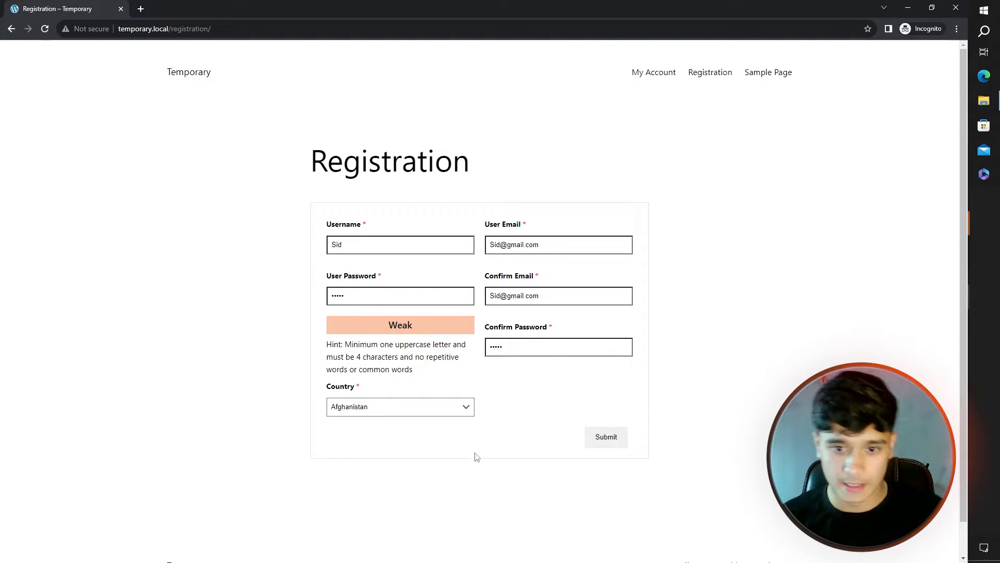
click(436, 410)
click(382, 298)
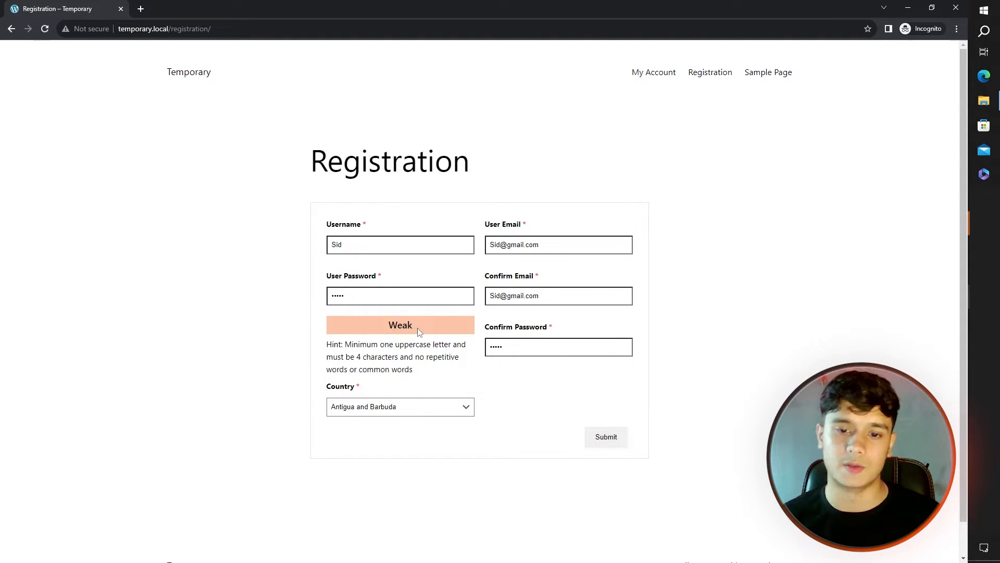
click(602, 438)
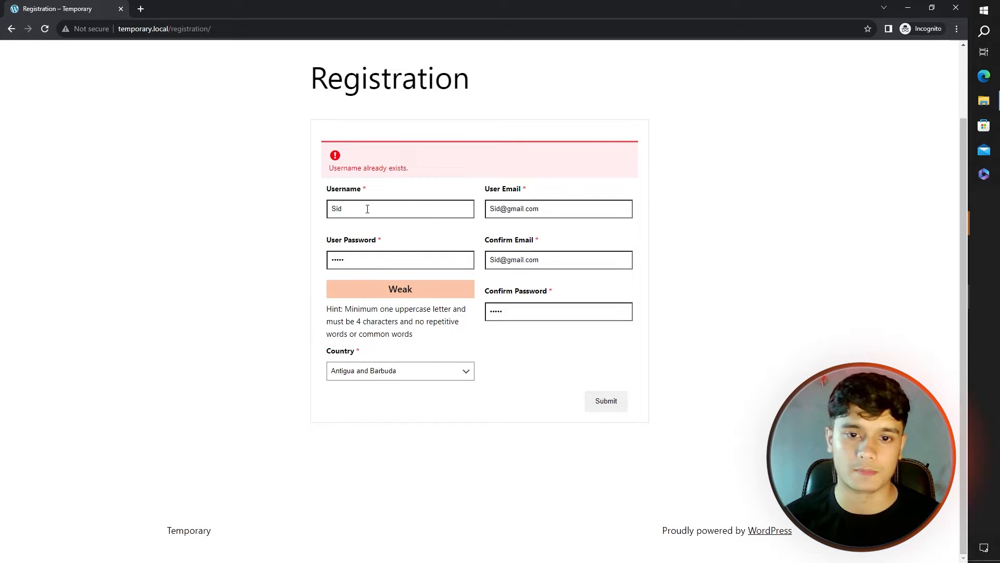
scroll(367, 209, up, 2)
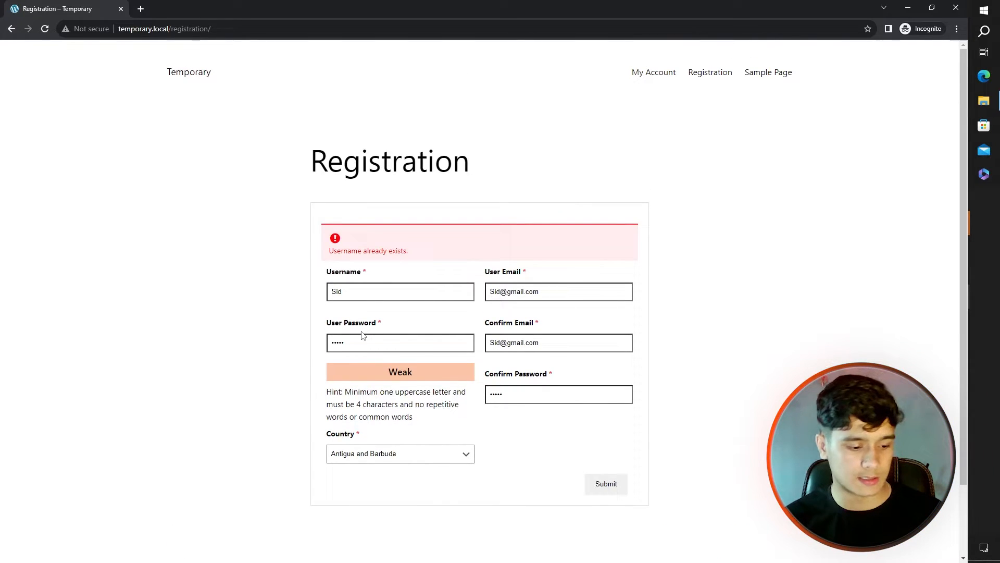
click(604, 487)
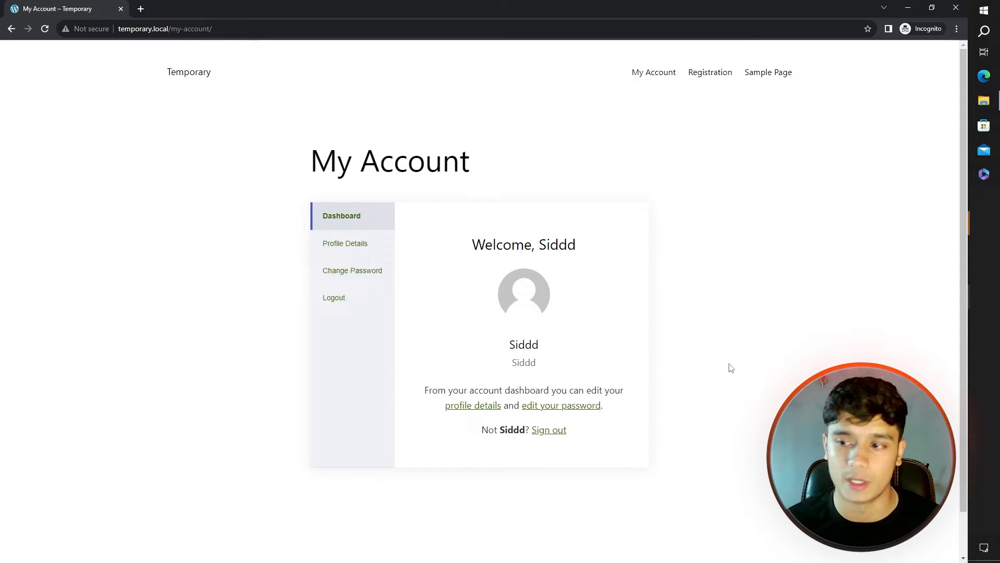
Browse the test account's profile details and change-password pages, then return to the dashboard
click(331, 247)
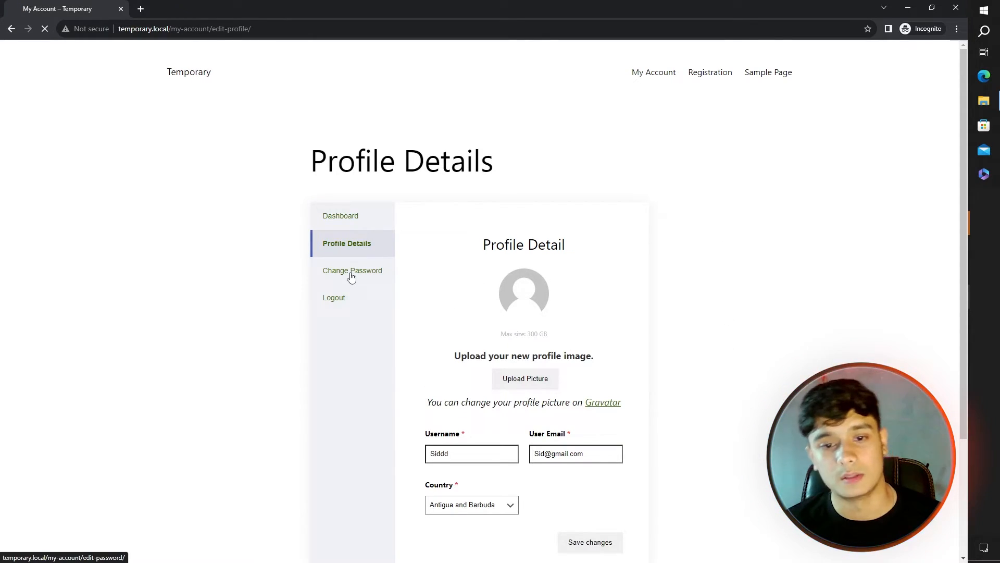
click(349, 276)
click(352, 243)
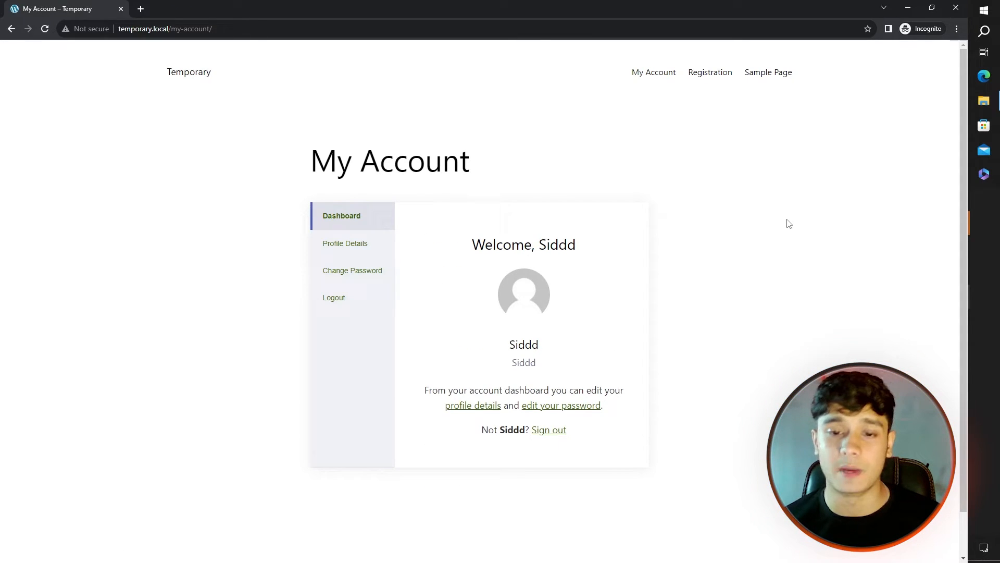
Sign out, then log back in on the My Account page with Remember Me ticked
click(548, 436)
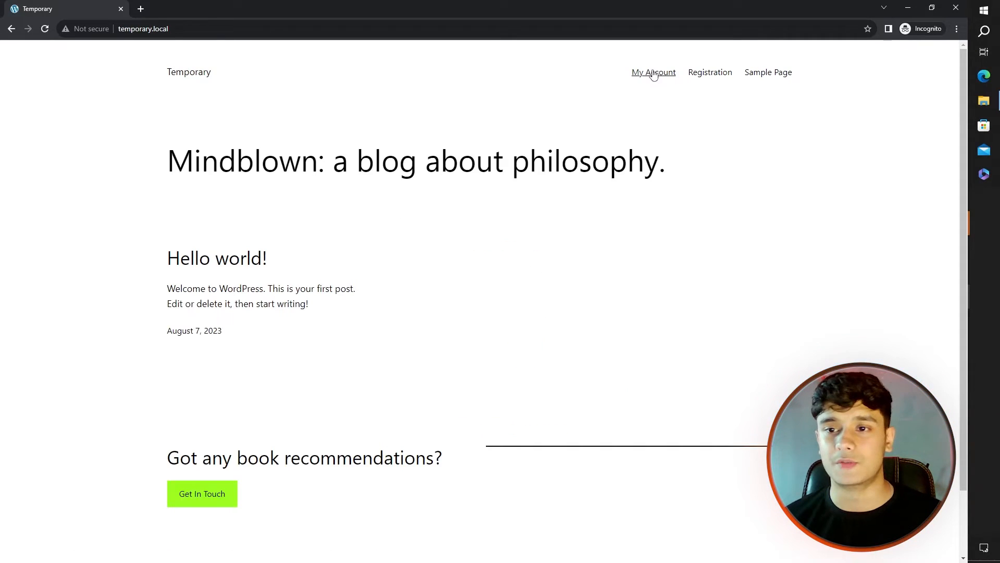
click(653, 73)
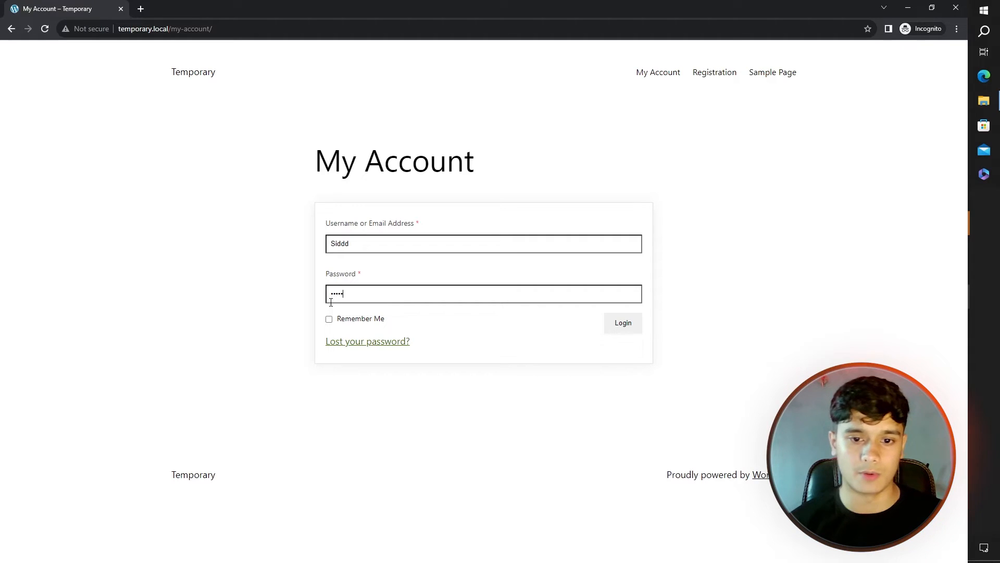
click(329, 319)
click(628, 334)
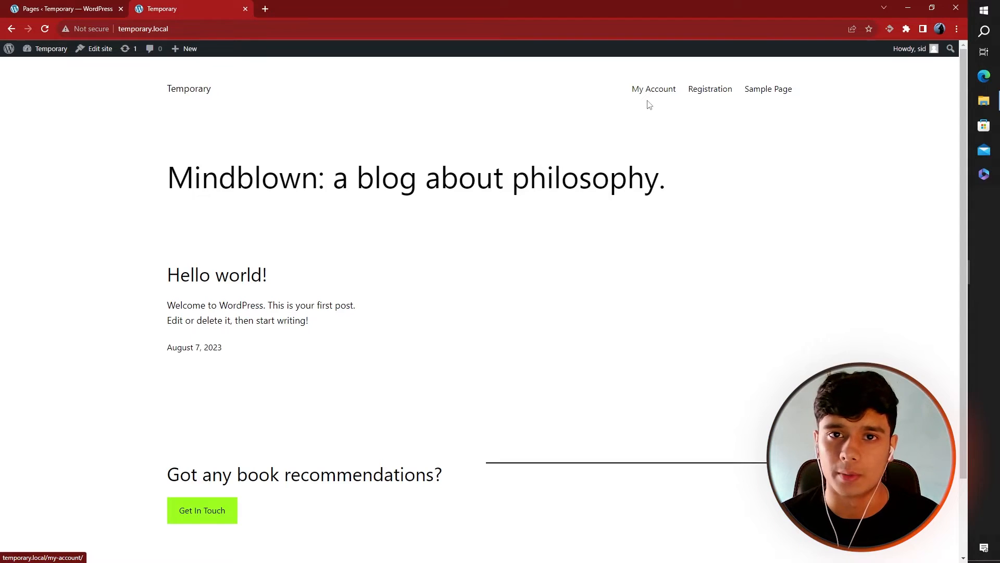
Create and publish a 'Login' page with a Shortcode block containing [user_registration_login]
click(47, 9)
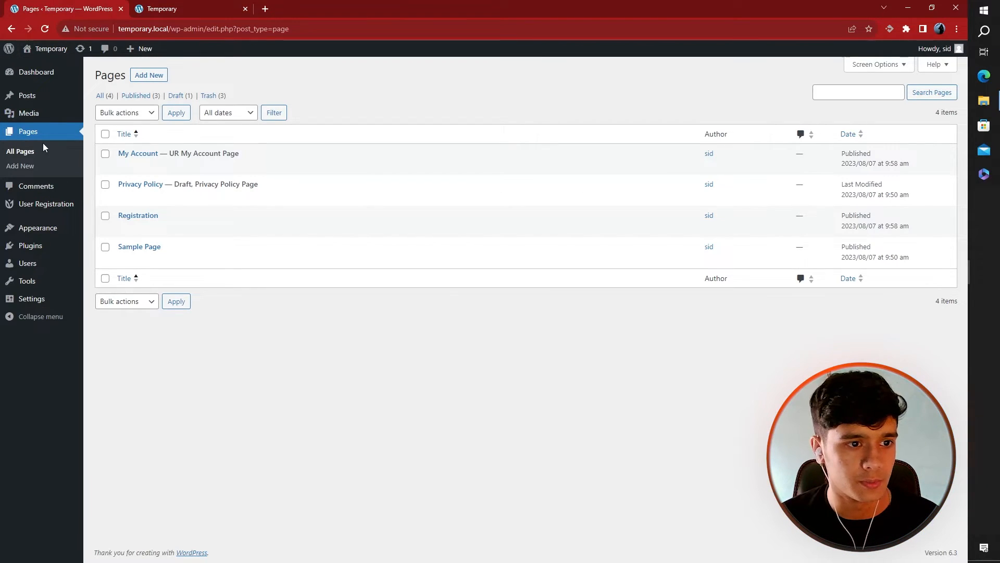
click(19, 165)
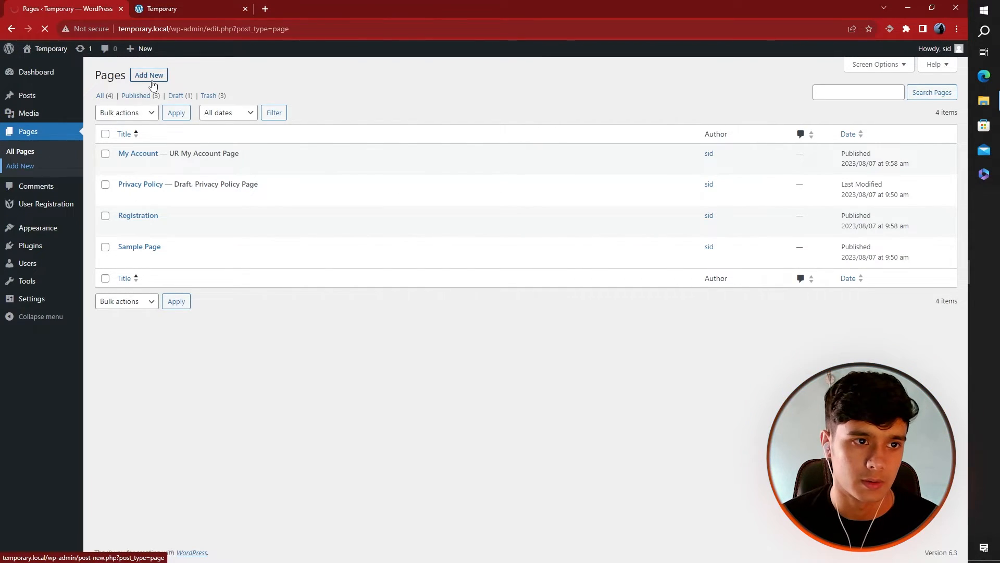
text(Login)
click(407, 164)
click(647, 161)
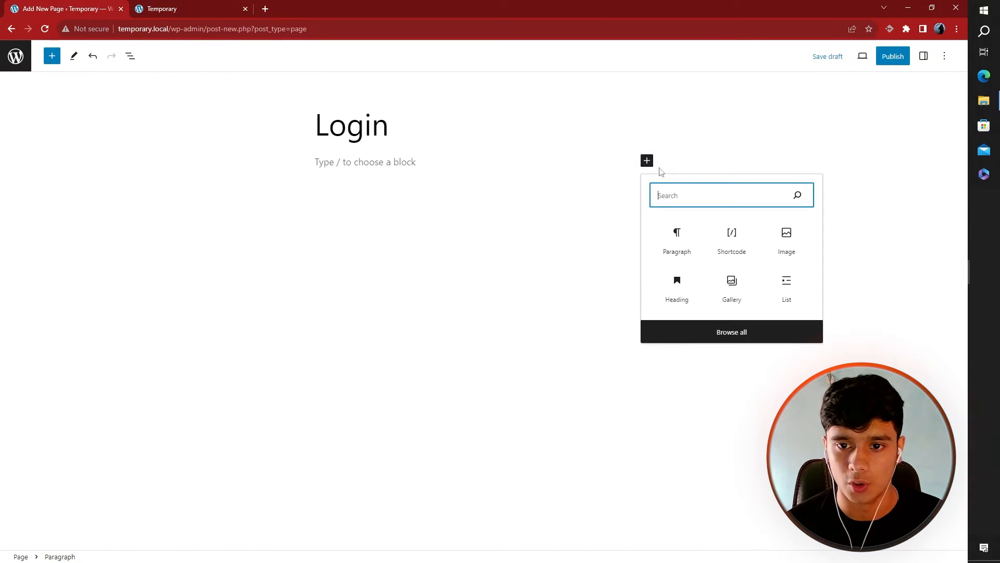
click(729, 244)
text([user_registration_login])
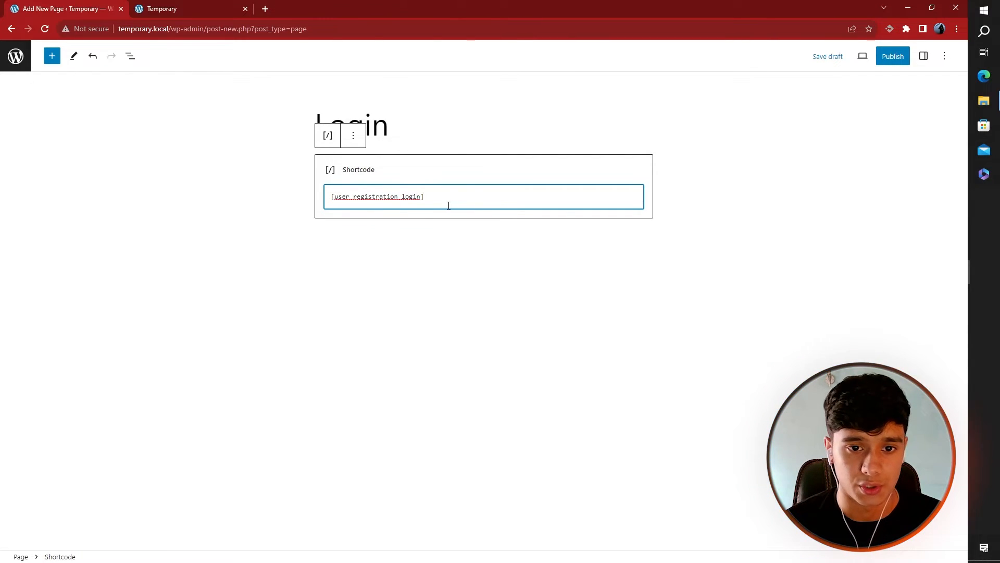
click(893, 55)
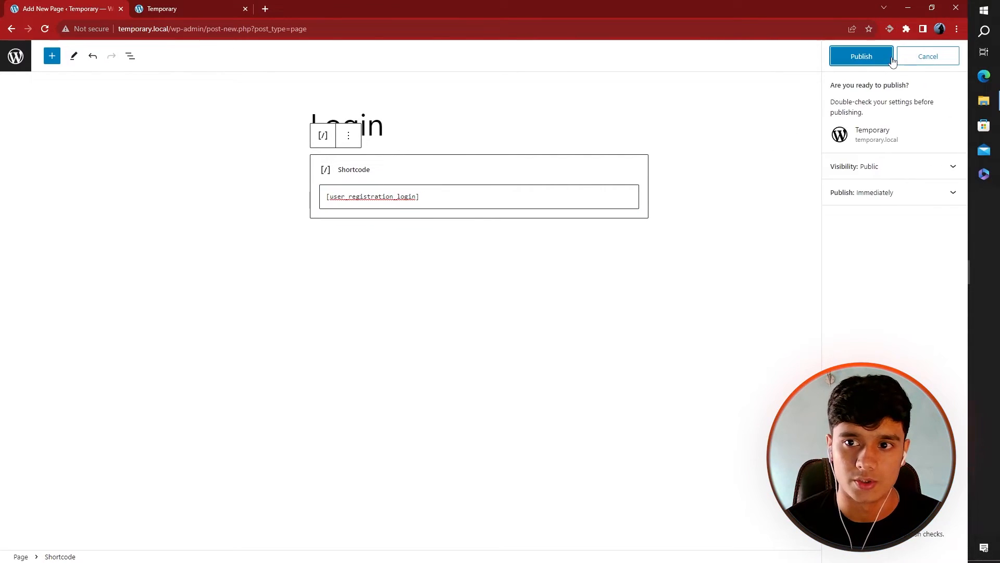
click(873, 59)
Reload the live site and open the new Login page from the menu
click(177, 5)
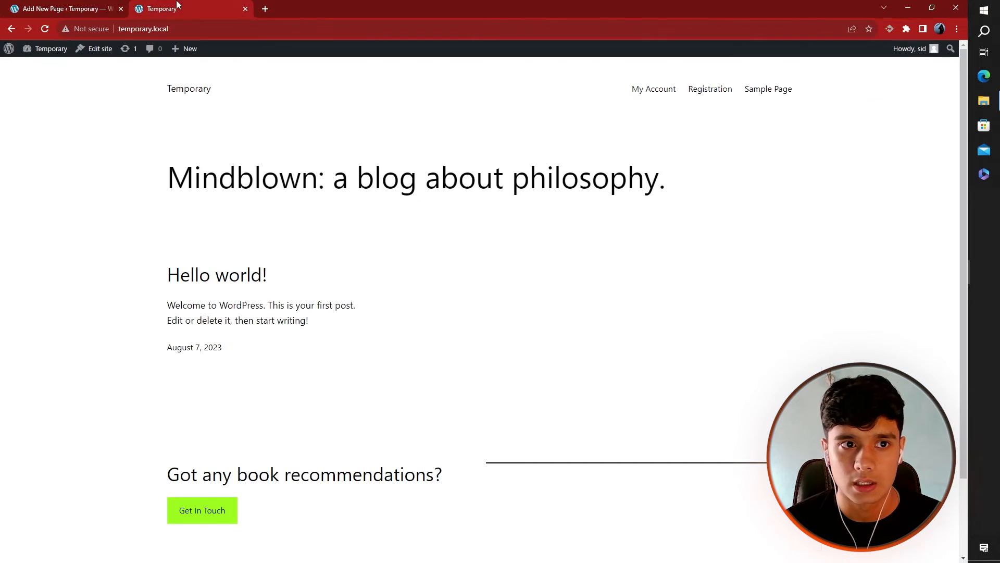
click(41, 30)
click(608, 95)
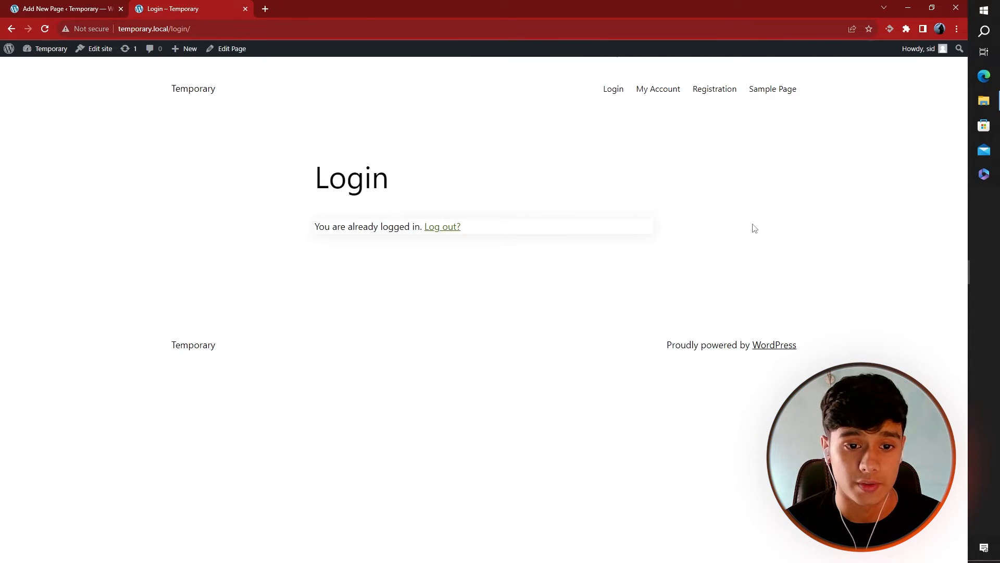
Load temporary.local/login/ in an incognito window to test logging in, then minimize it
click(956, 29)
click(883, 75)
text(http://temporary.local/login/)
key(Return)
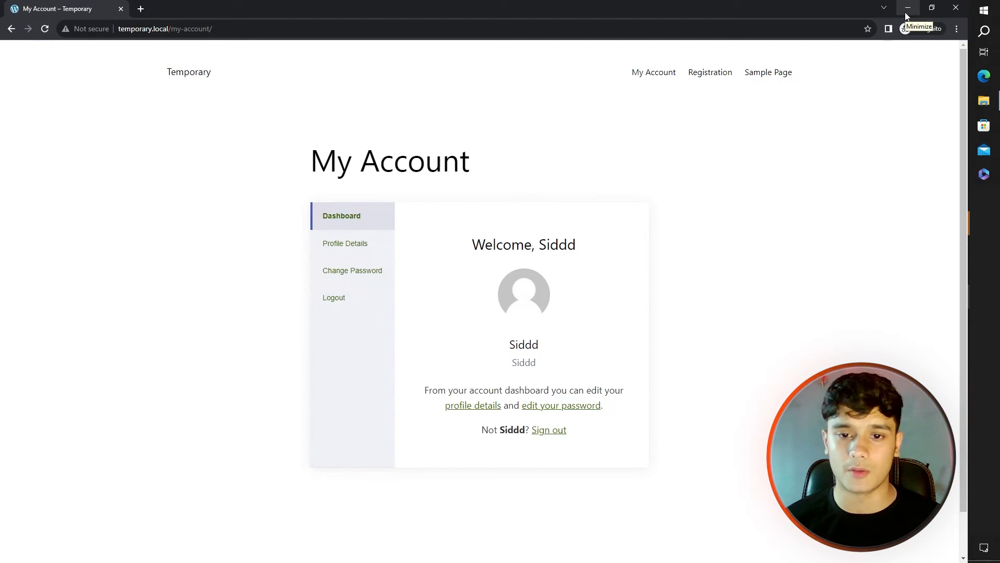
click(907, 7)
mouse_move(149, 186)
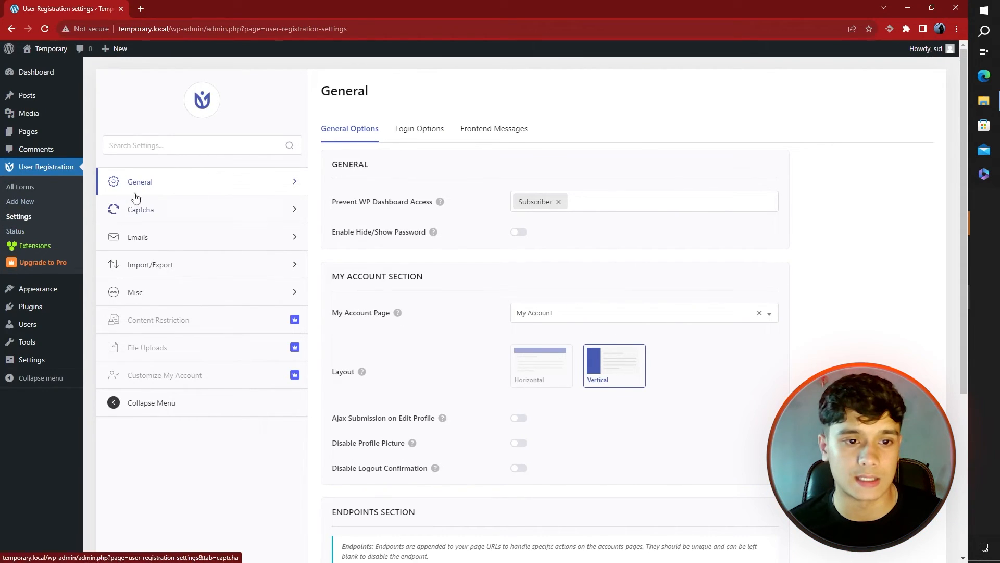
Keep My Account as the account page and the vertical layout after trying horizontal
click(718, 319)
click(719, 318)
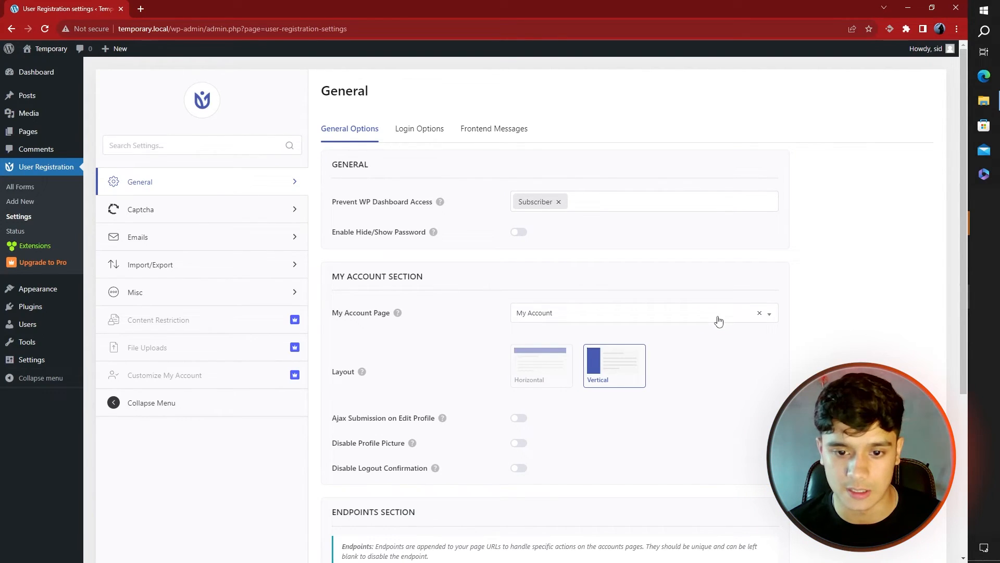
scroll(417, 214, down, 2)
click(552, 211)
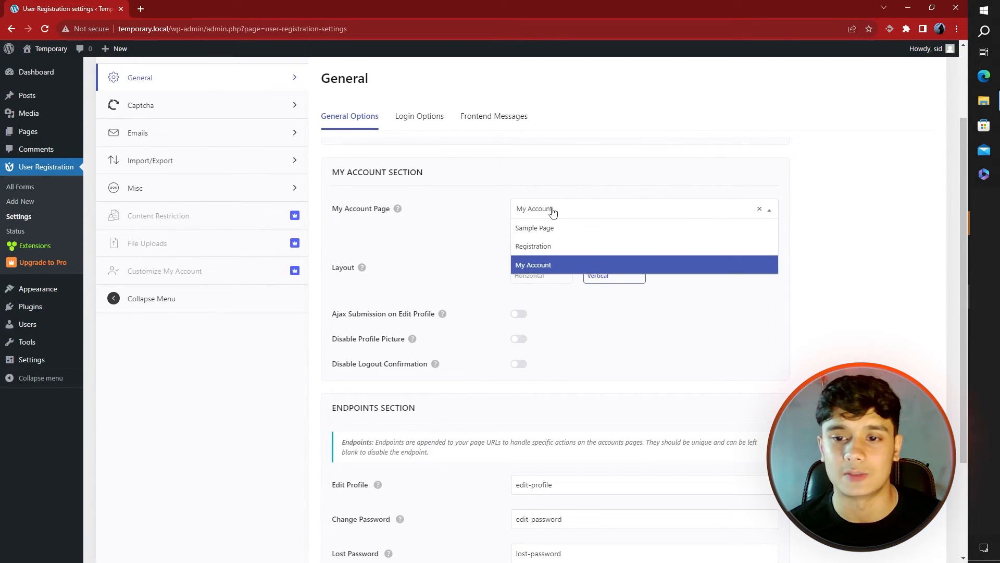
click(570, 267)
click(538, 270)
click(616, 271)
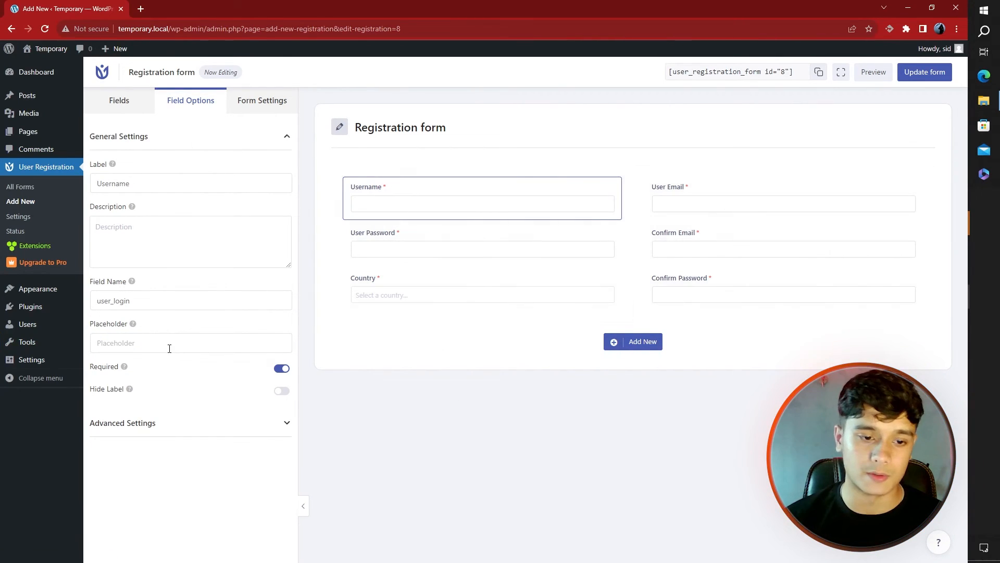
text(Joh nDoe)
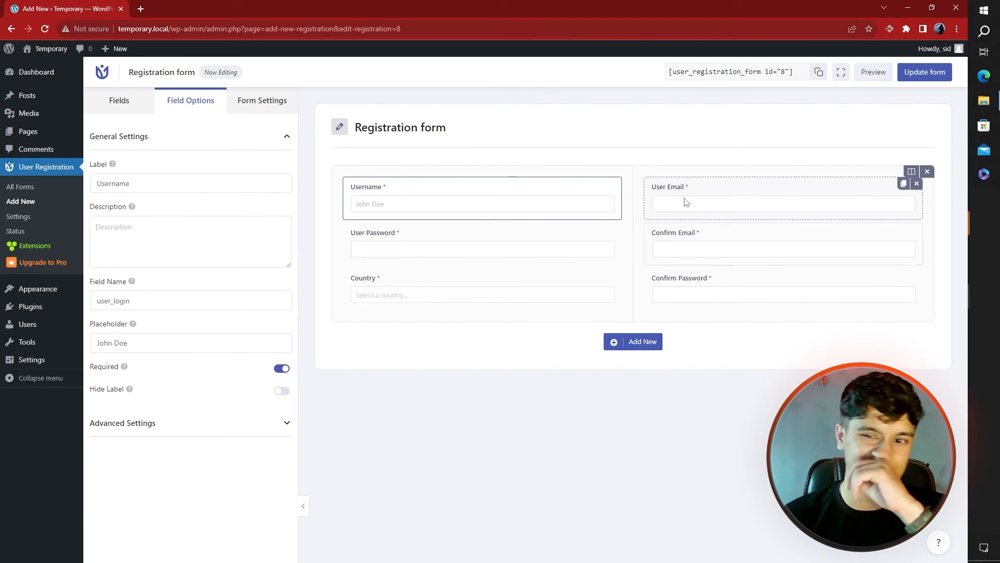
click(670, 206)
click(155, 338)
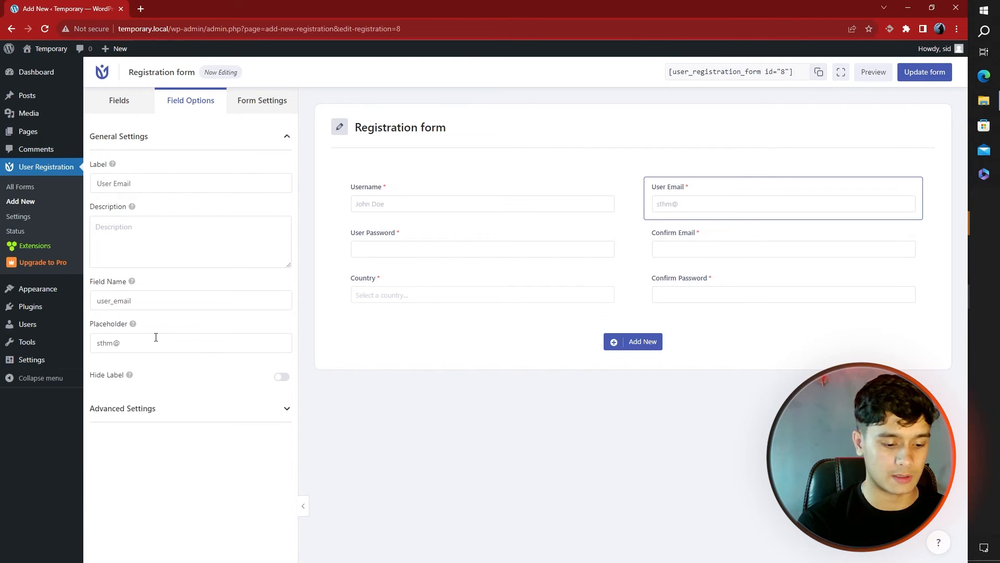
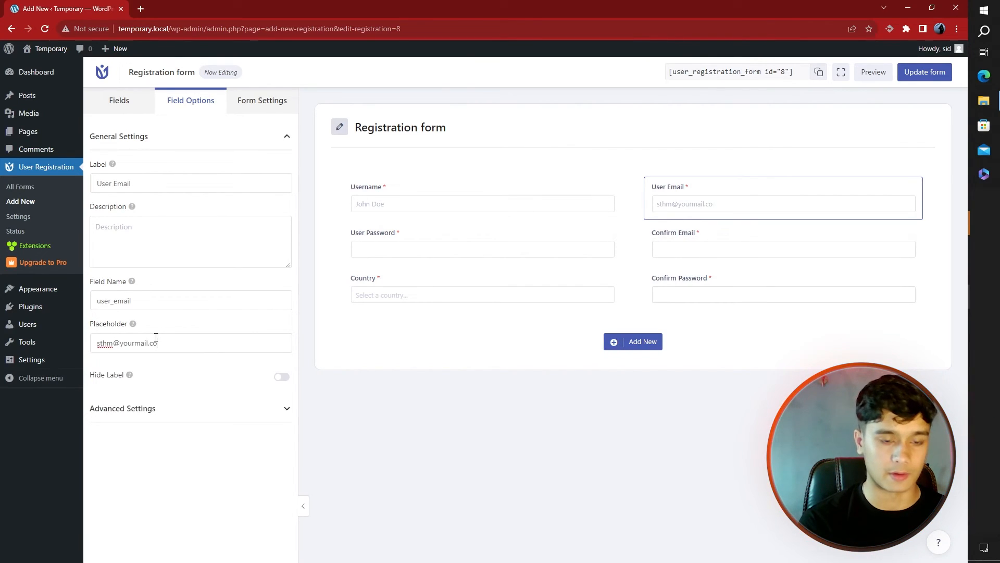
click(738, 208)
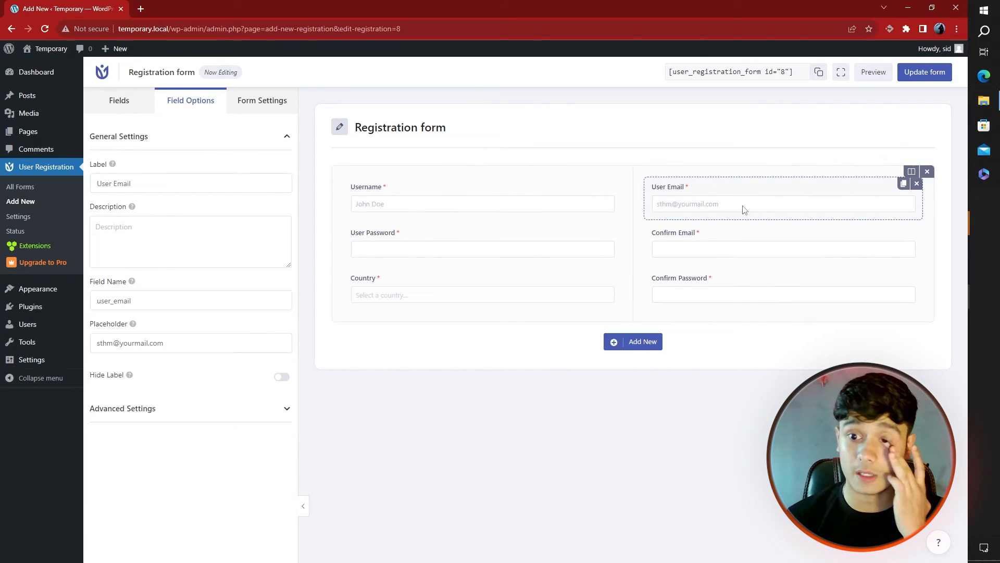
click(927, 73)
click(874, 73)
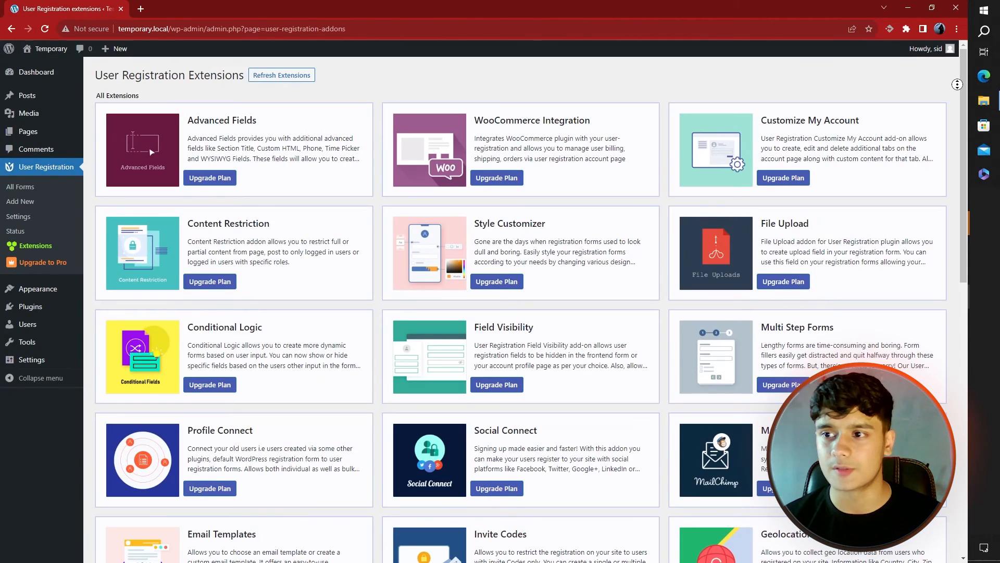
Scroll through the Extensions add-on cards such as Advanced Fields, Conditional Logic and MailChimp
scroll(956, 84, down, 1)
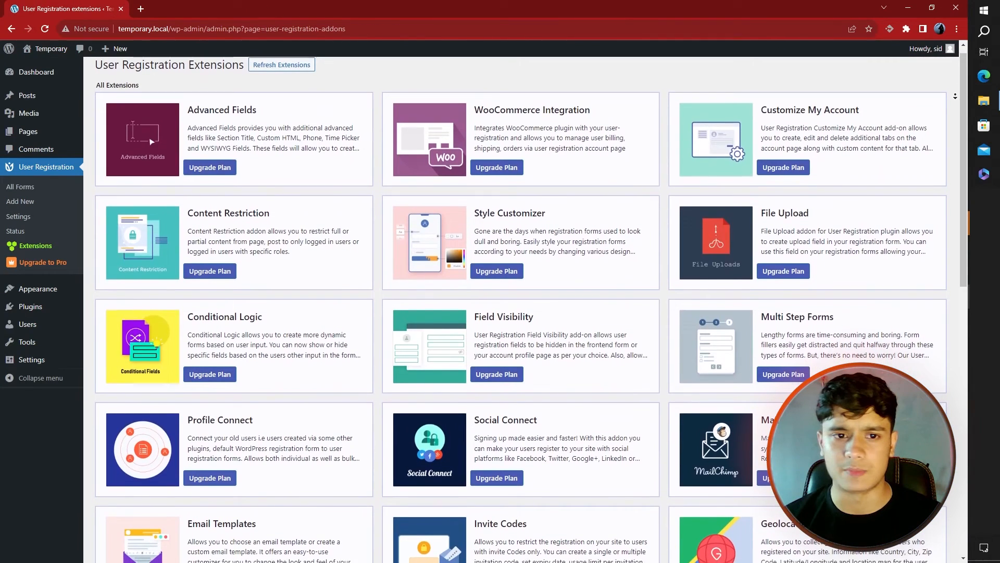
scroll(955, 96, down, 1)
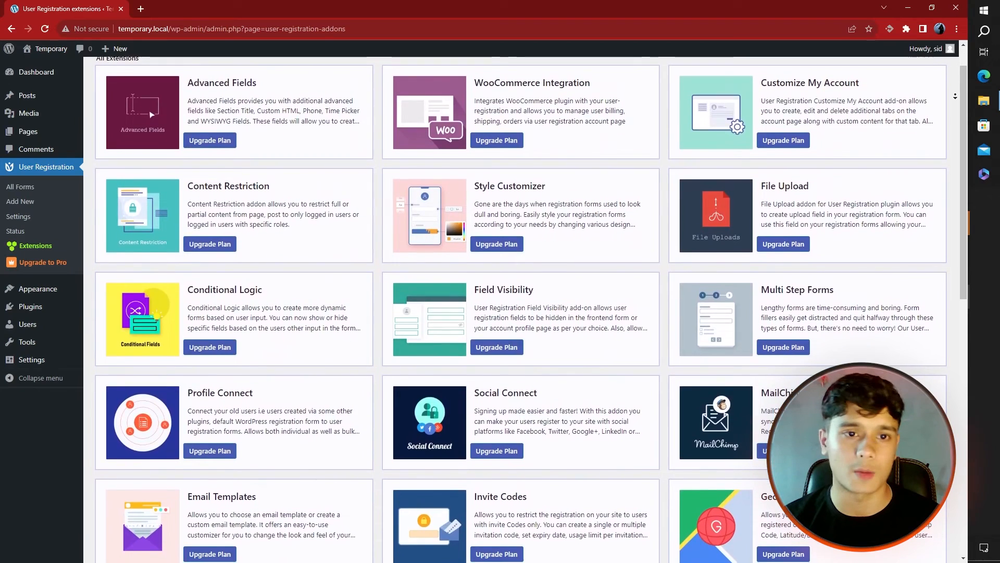
scroll(954, 96, down, 1)
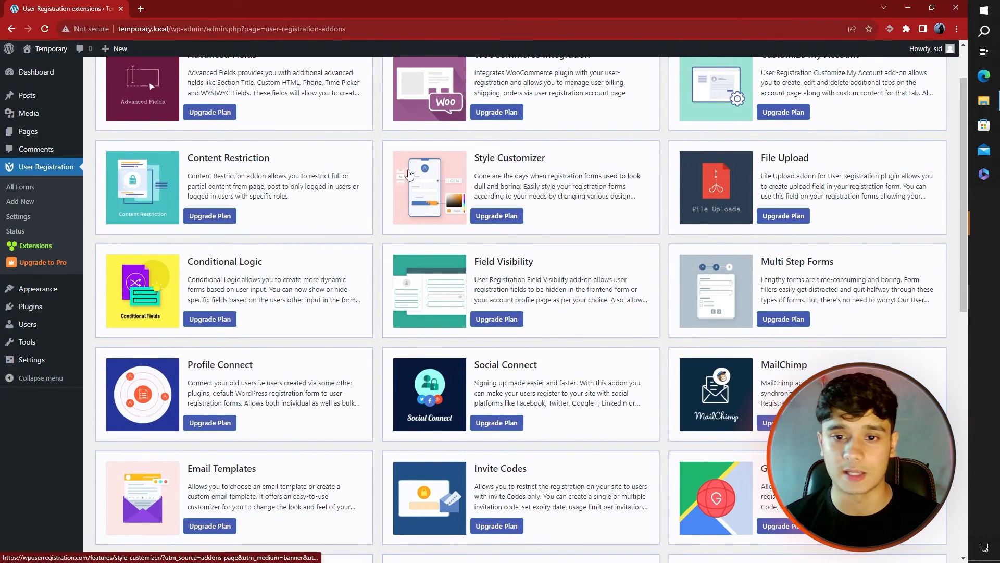
scroll(378, 219, down, 1)
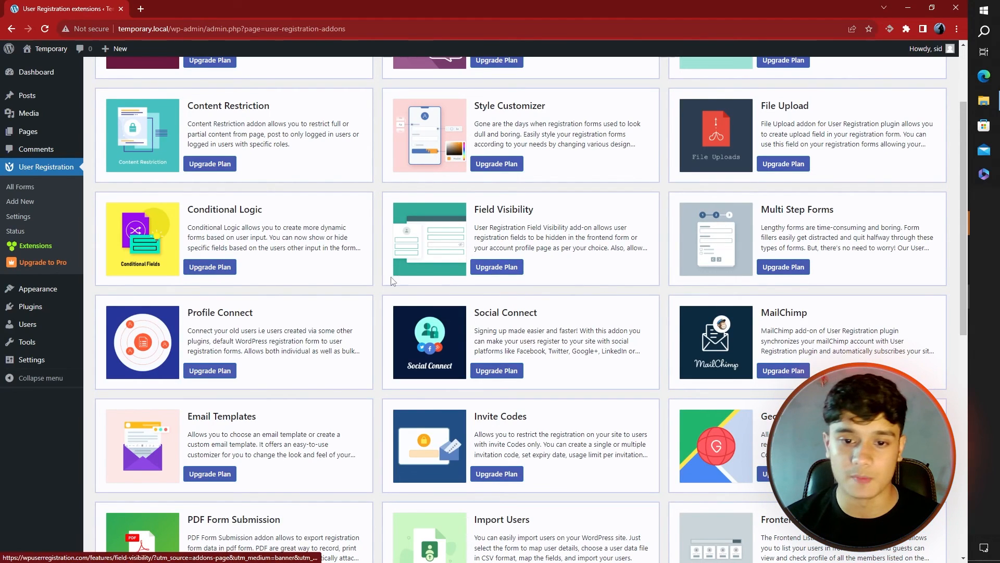
scroll(379, 282, down, 4)
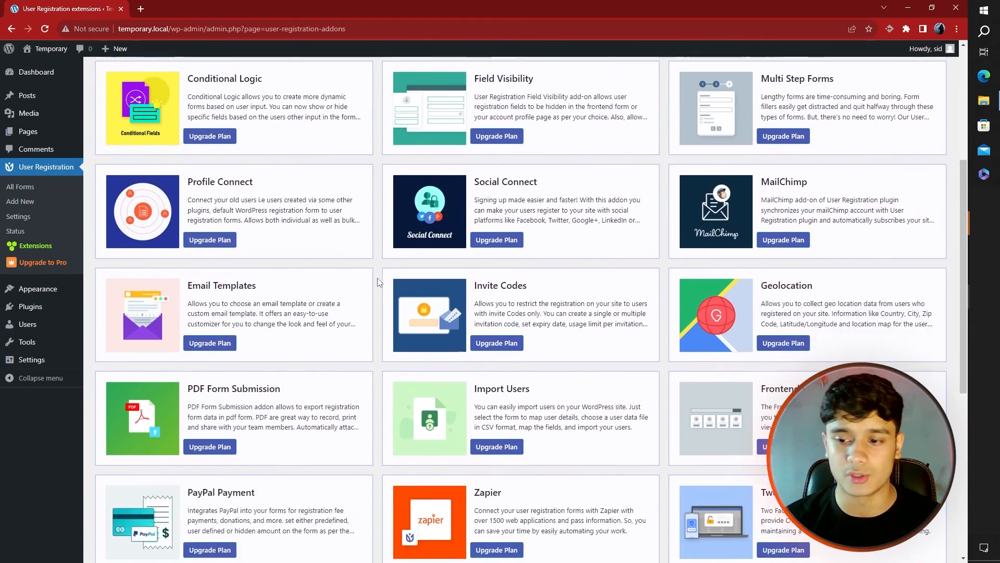
scroll(377, 277, down, 2)
scroll(377, 277, up, 8)
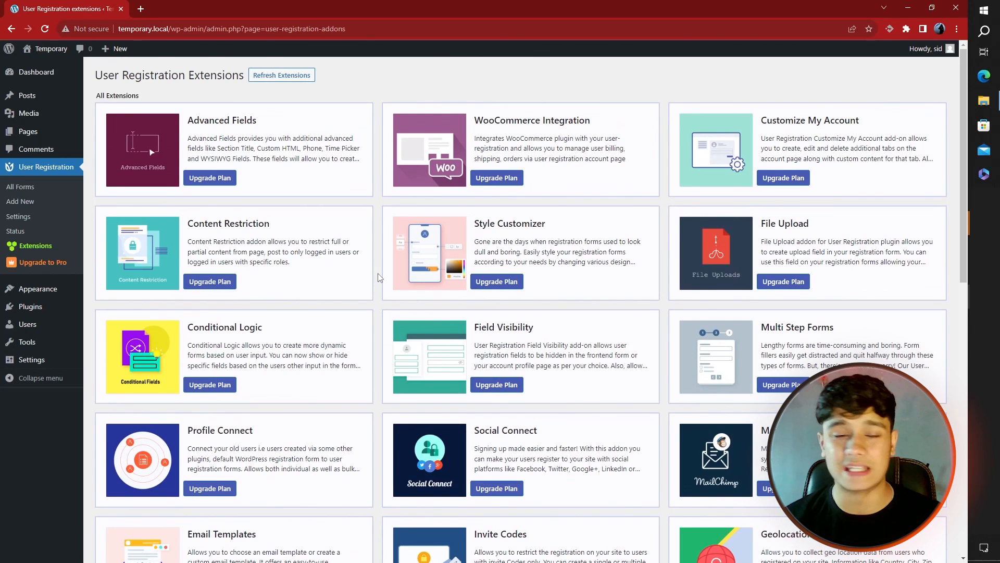
scroll(378, 278, down, 3)
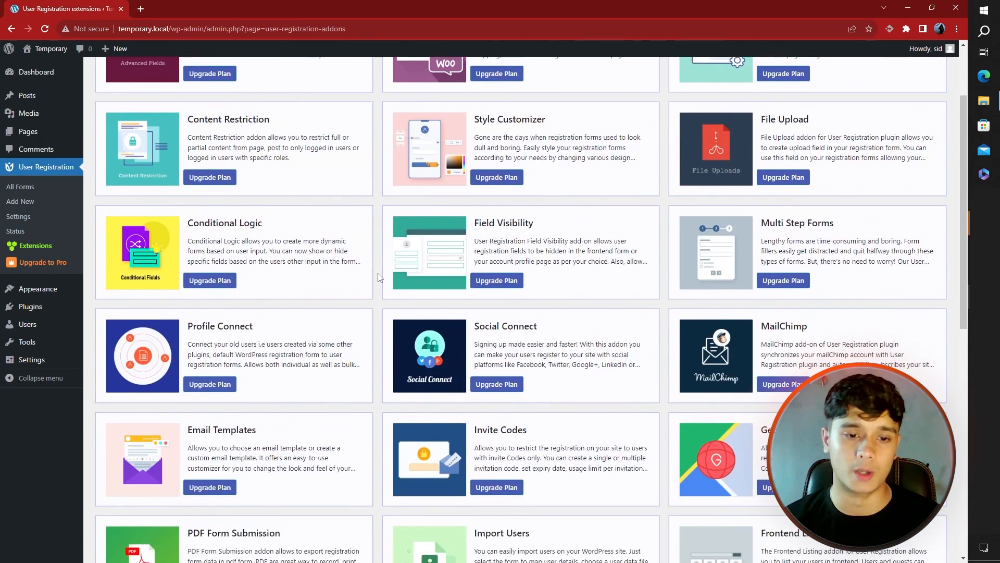